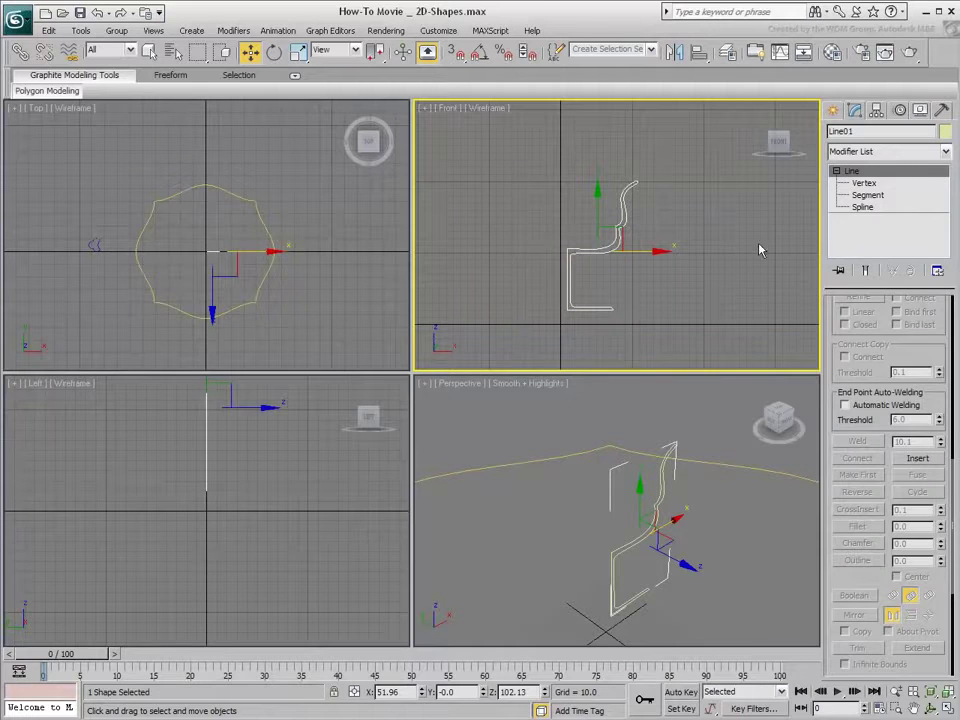
Apply a Lathe modifier to the goblet profile line and align its axis to Min.
left_click(945, 152)
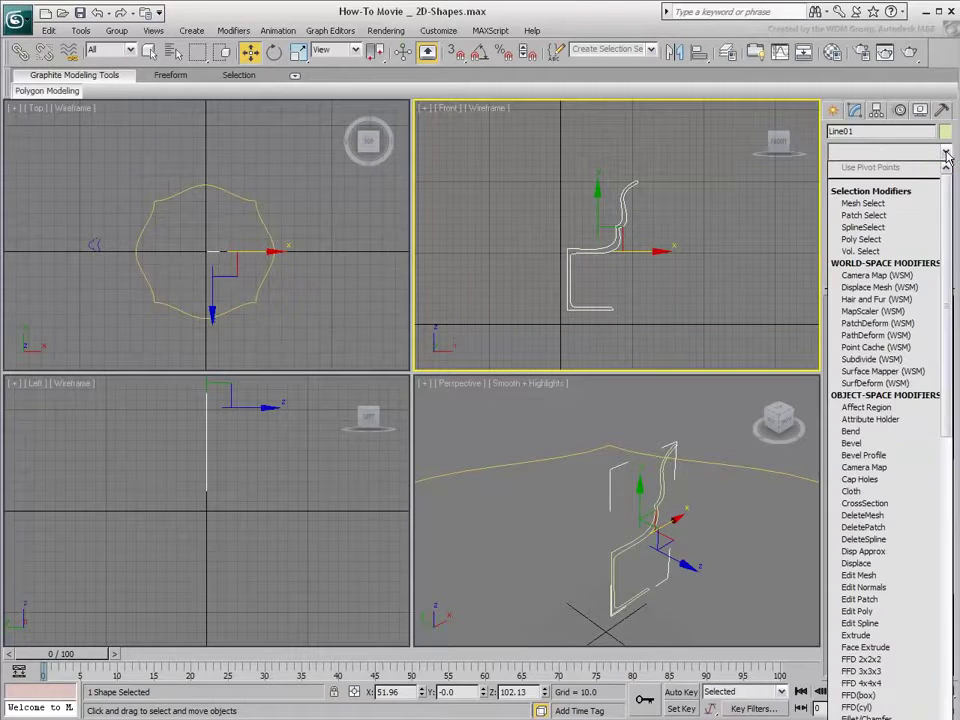
scroll(905, 450, "down", 8)
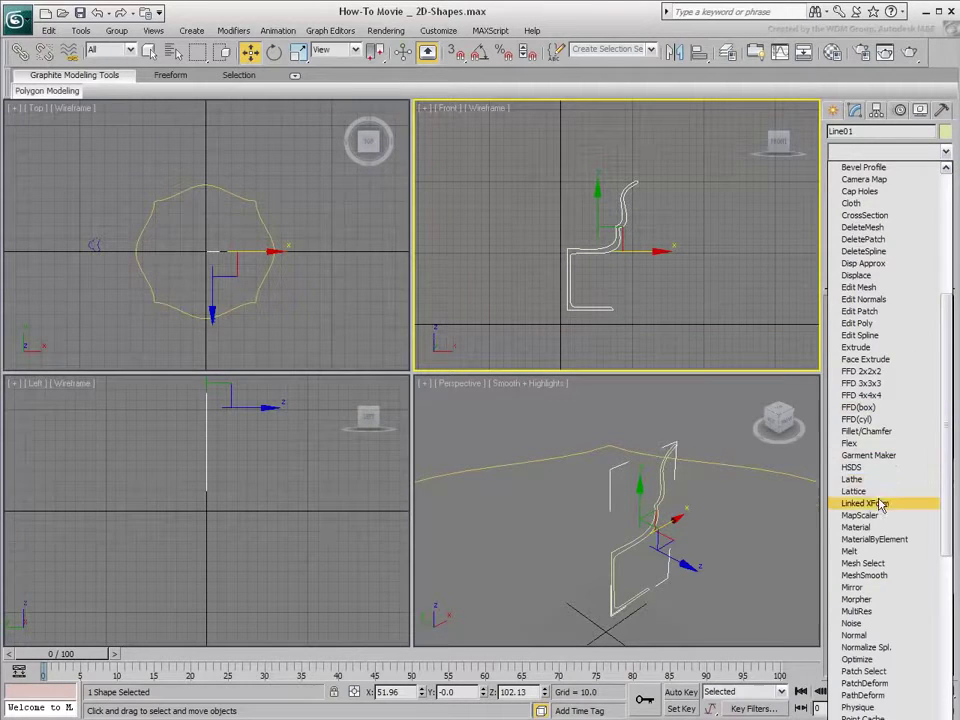
left_click(851, 480)
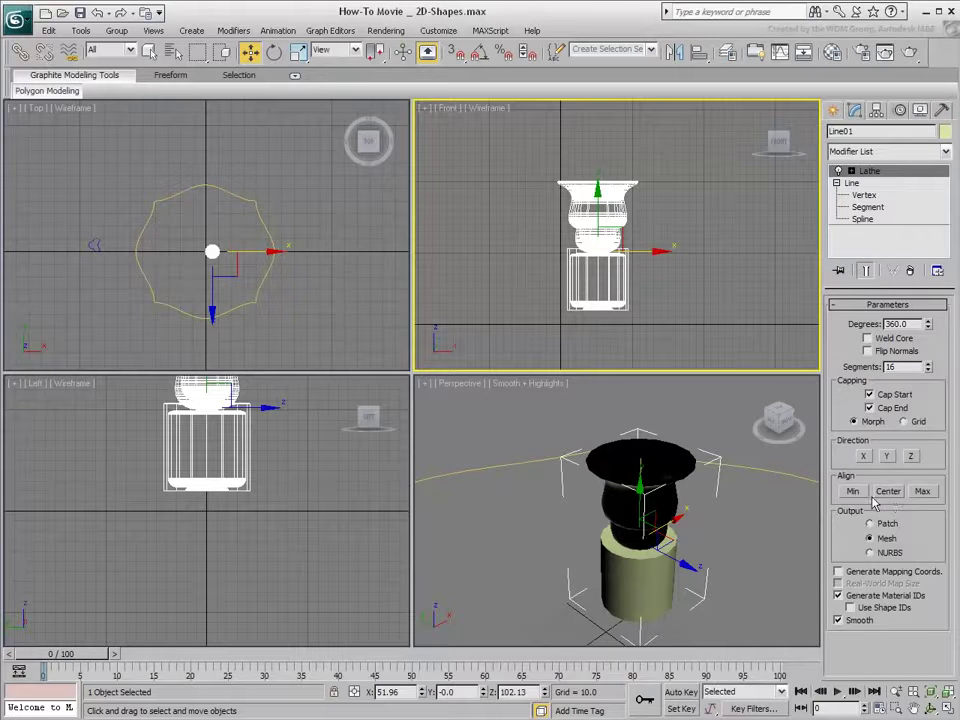
left_click(853, 492)
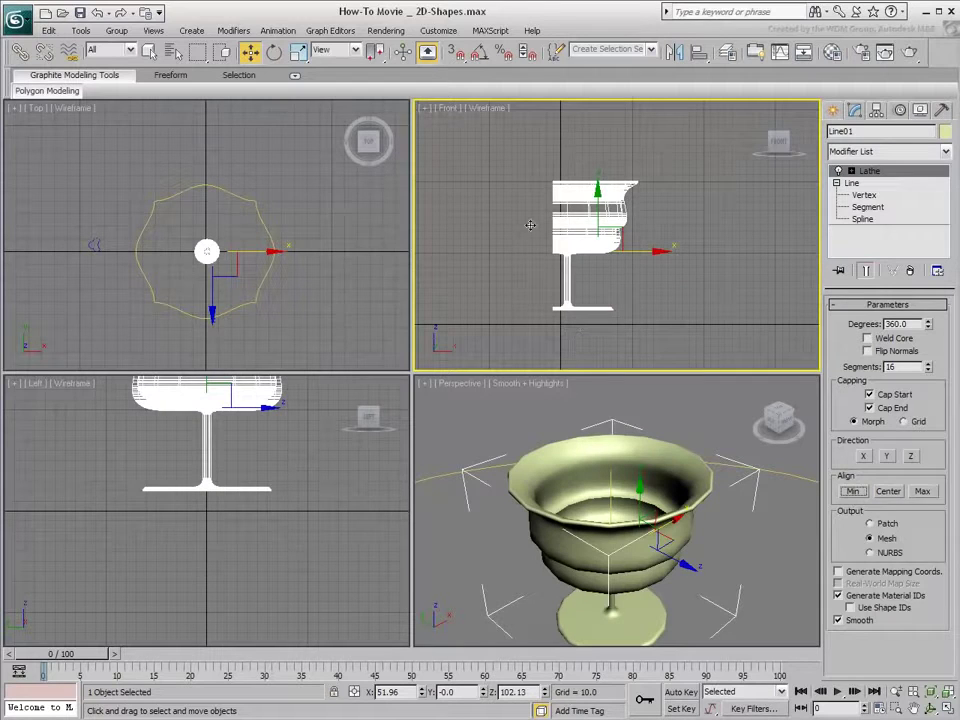
middle_click_drag(635, 277, 663, 273)
middle_click_drag(660, 473, 671, 565)
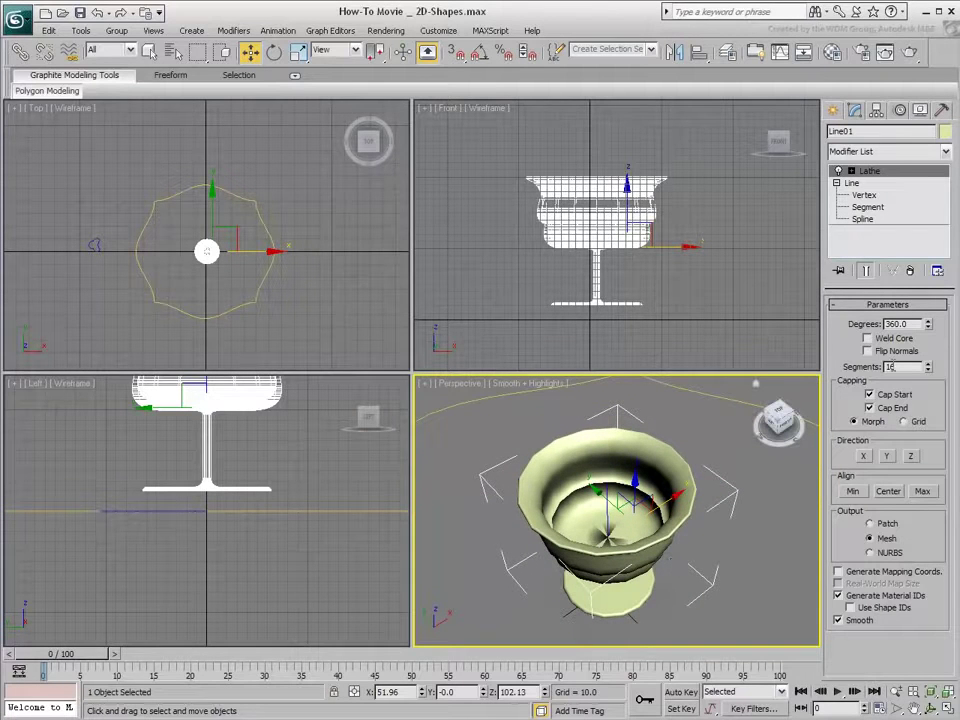
Set the Lathe segments to 48 and turn on Weld Core.
left_click(929, 366)
left_click(929, 366)
left_click(929, 366)
key("Return")
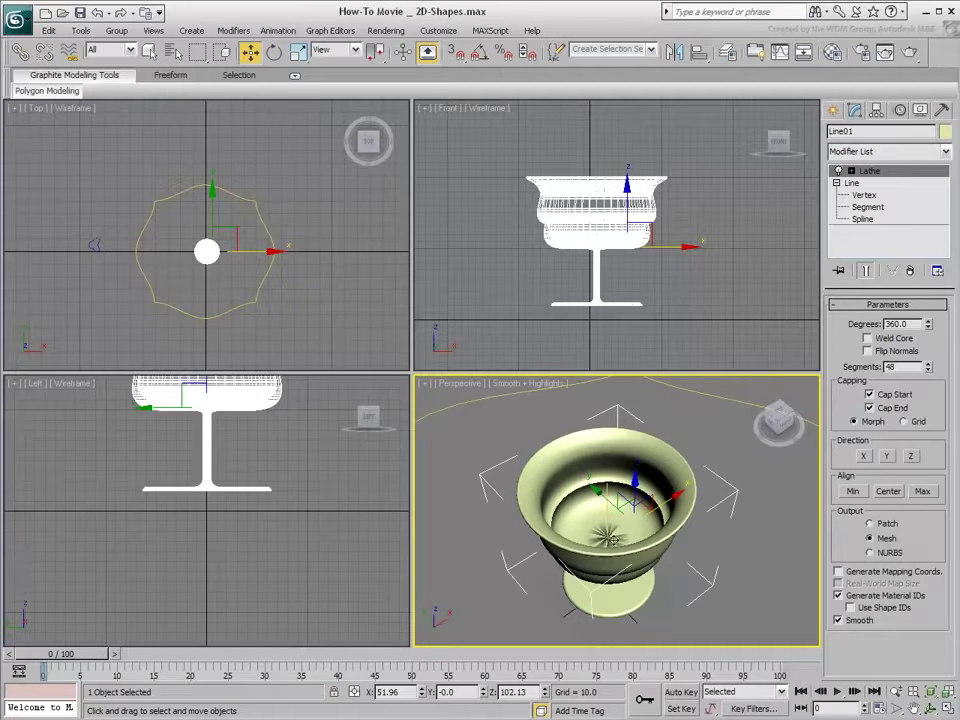
left_click(868, 338)
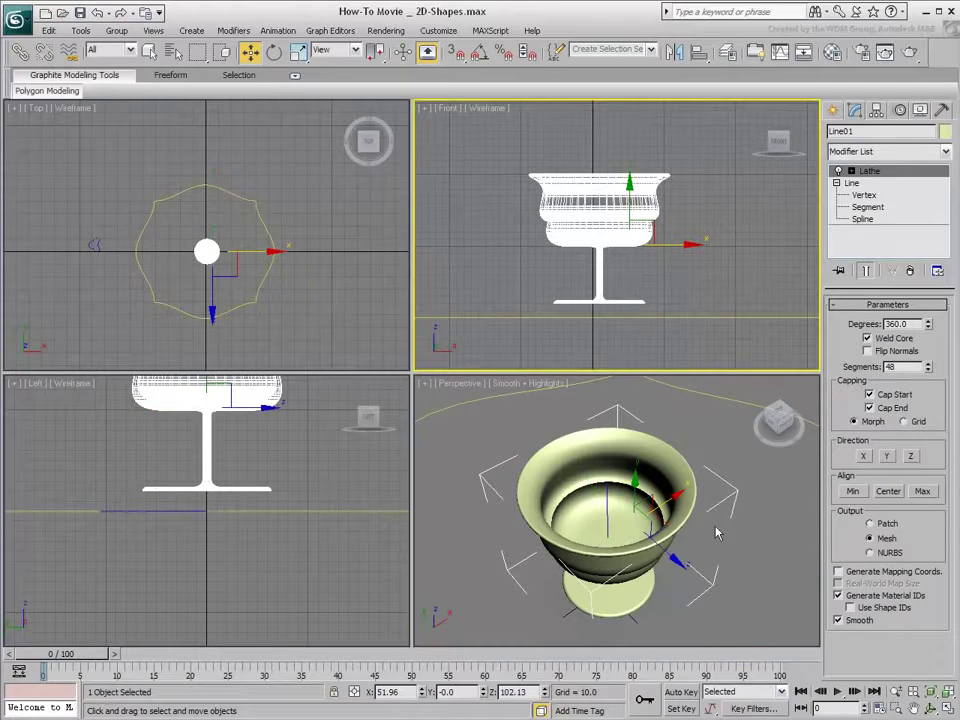
middle_click_drag(716, 533, 640, 400, "alt")
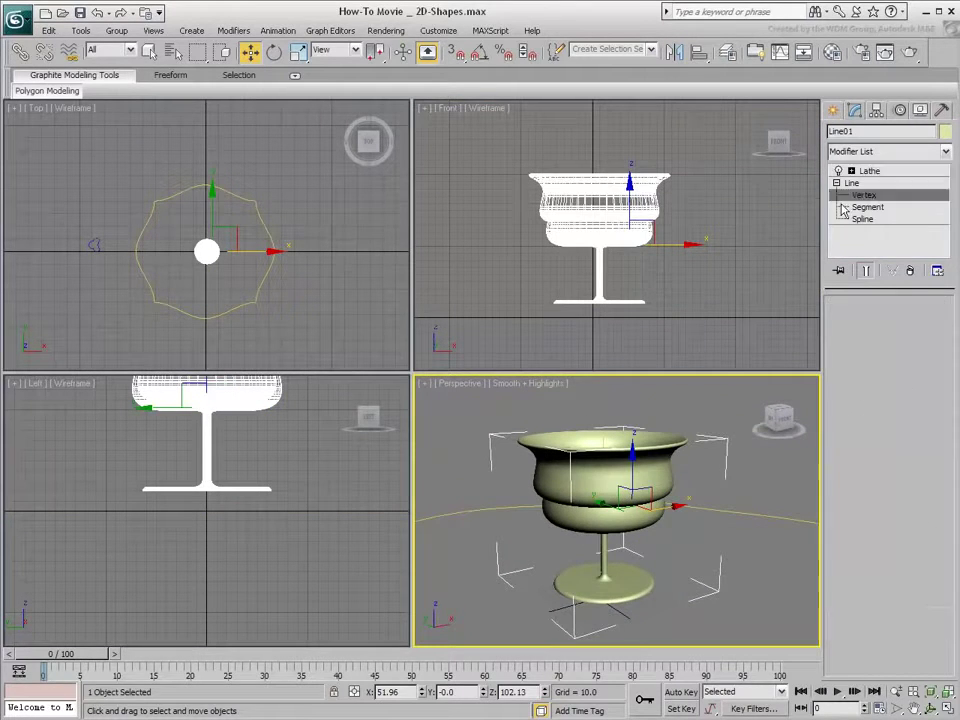
At the line's Vertex level, refine the outer vertical stem segment of the goblet profile with five new vertices.
left_click(864, 195)
scroll(602, 274, "up", 5)
middle_click_drag(594, 303, 626, 240)
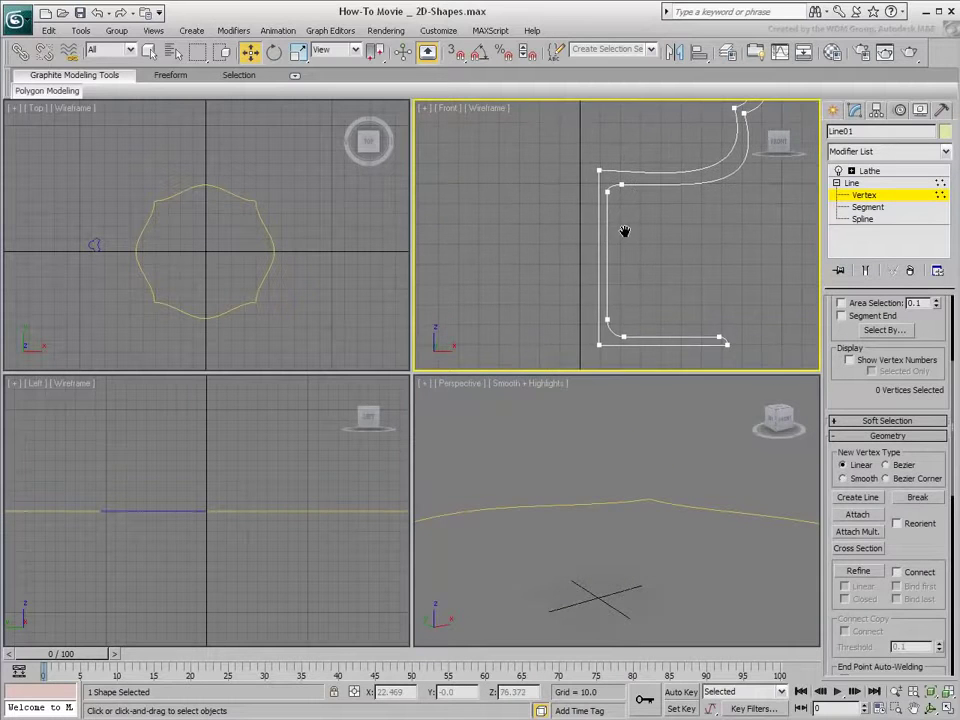
left_click(865, 574)
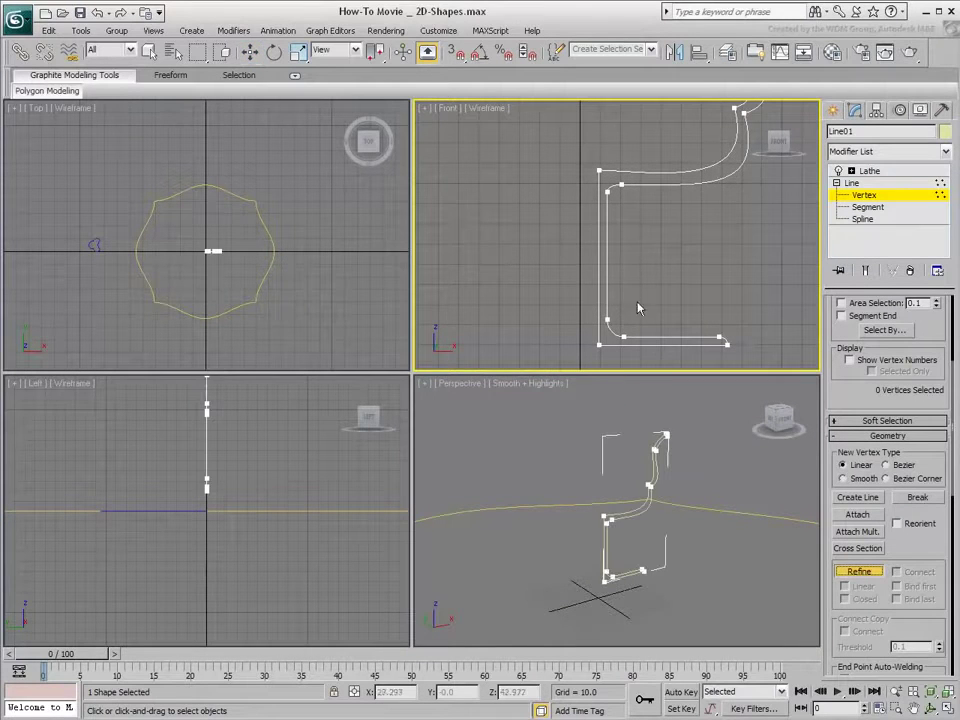
left_click(606, 225)
left_click(607, 237)
left_click(608, 277)
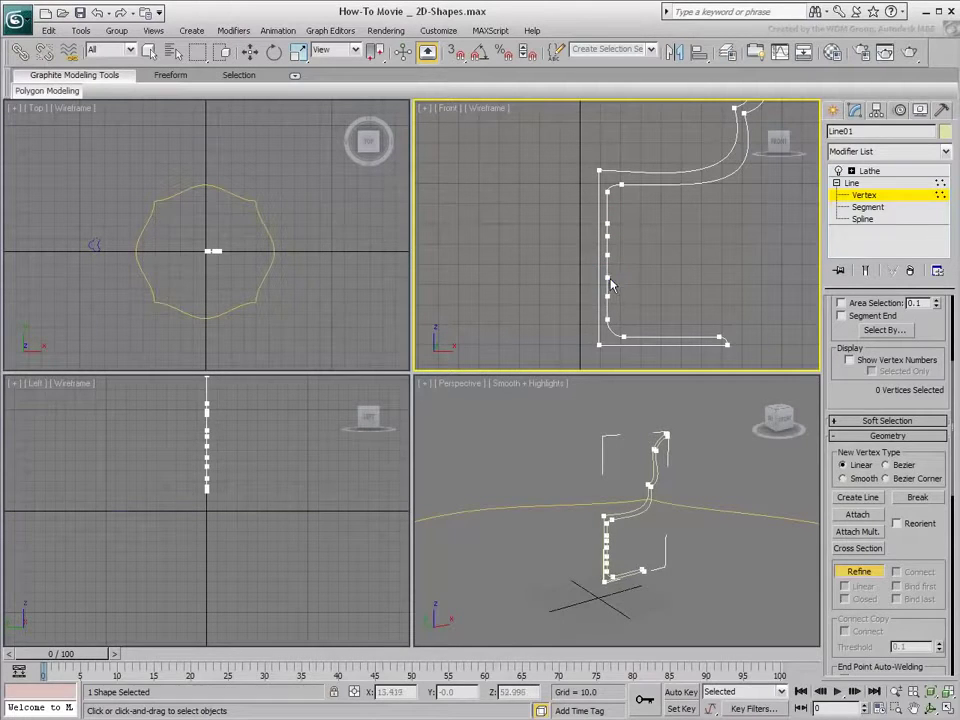
right_click(608, 276)
Select the second and fourth new stem vertices and move them outward along X to form two bulges.
left_click(607, 277)
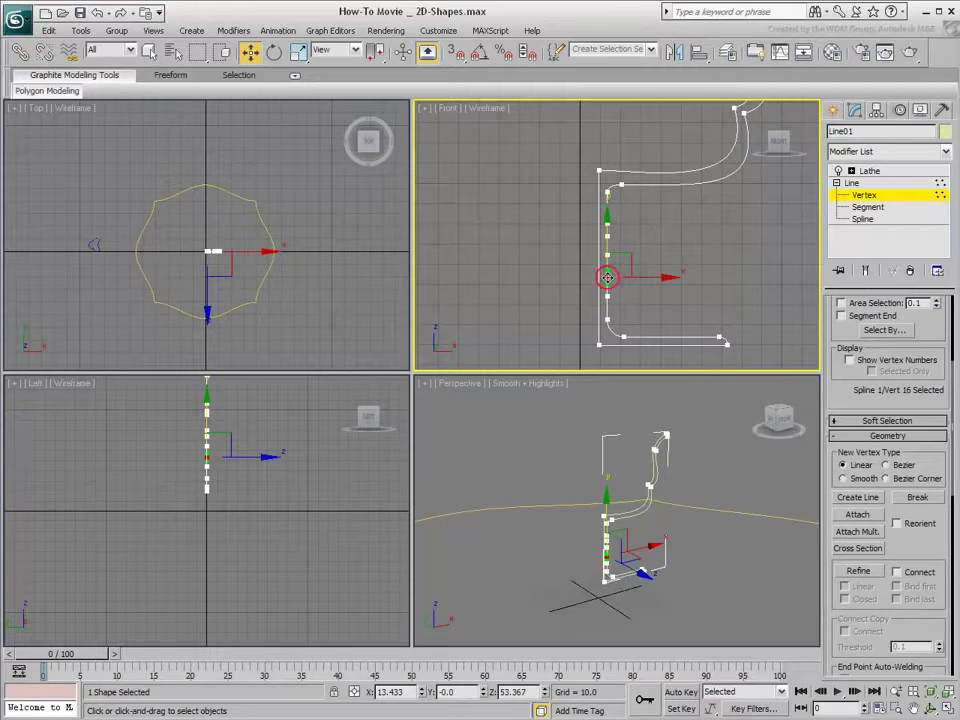
left_click(609, 235, "ctrl")
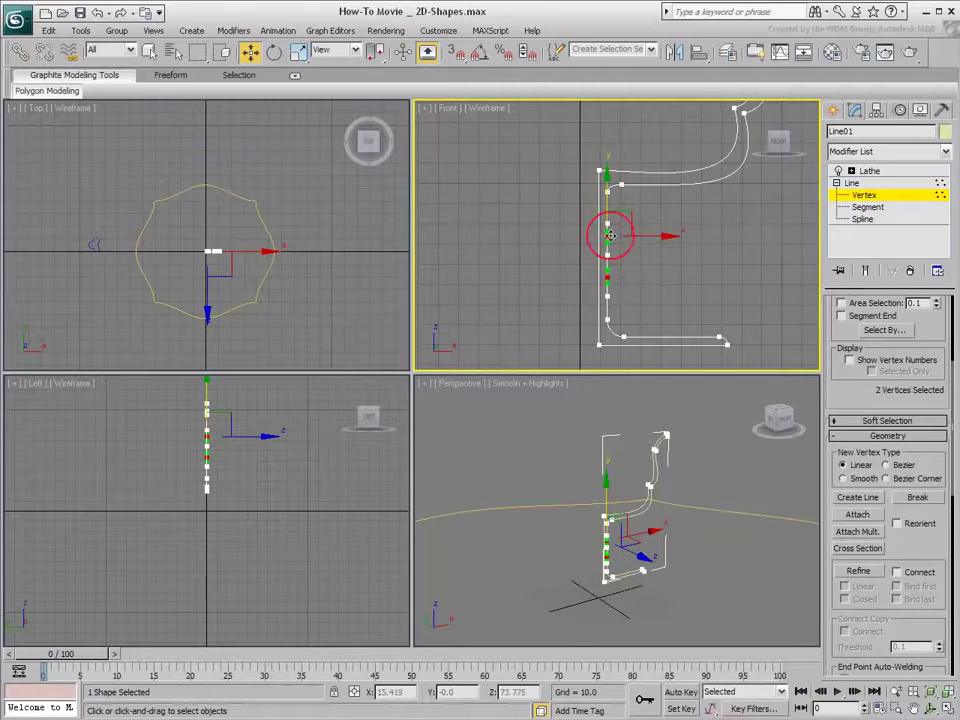
left_click_drag(640, 236, 653, 236)
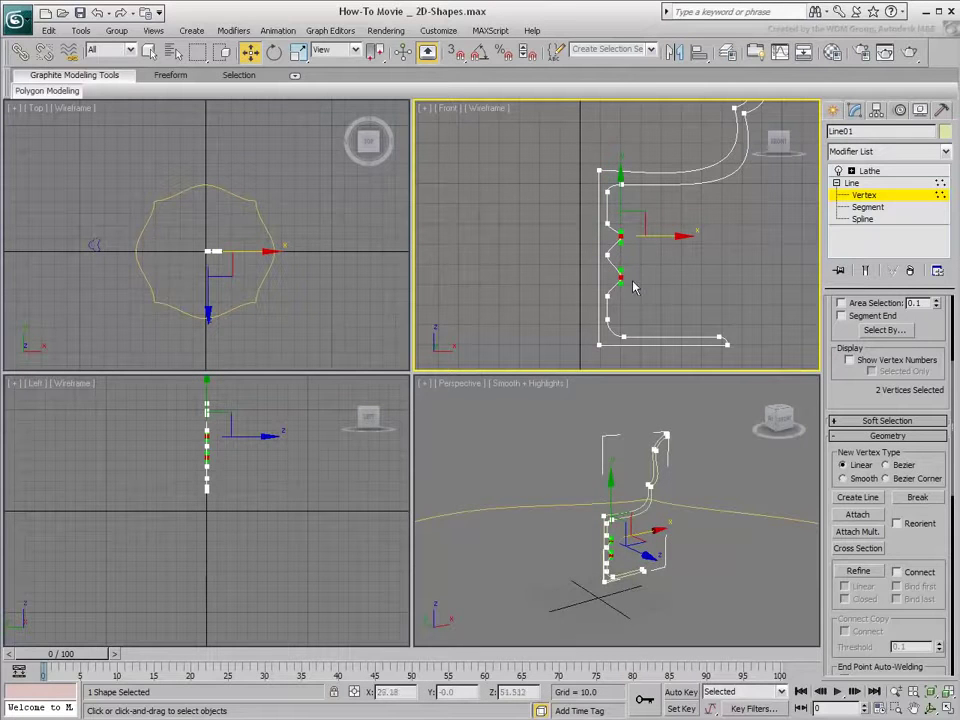
Scale the two bulge vertices along Y about their individual pivot points to round the stem profile.
right_click(626, 255)
left_click(667, 293)
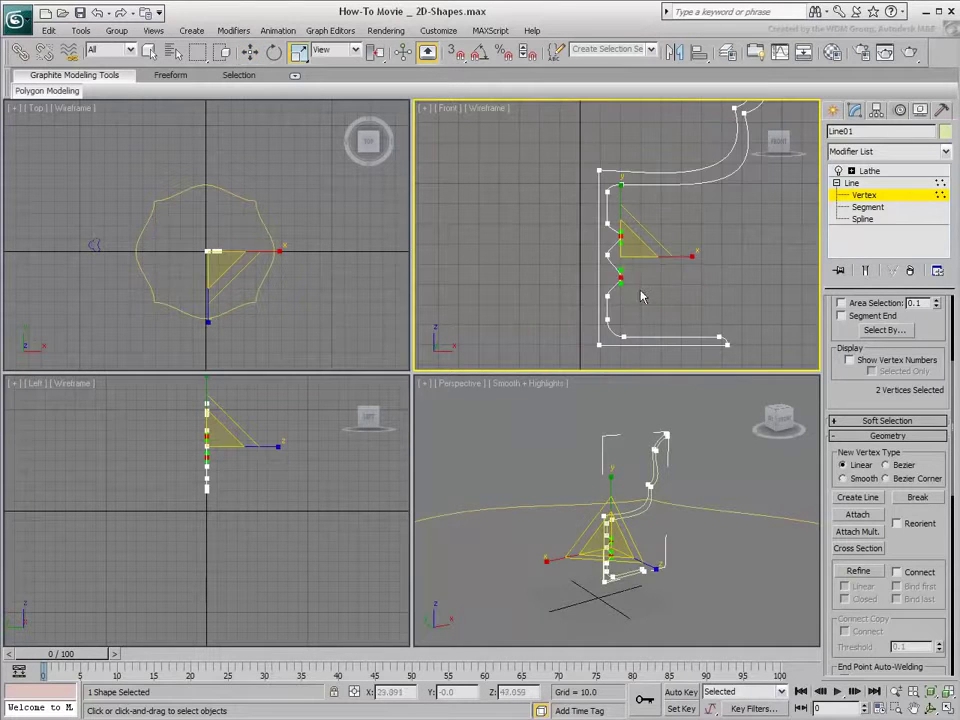
left_click_drag(375, 52, 381, 80)
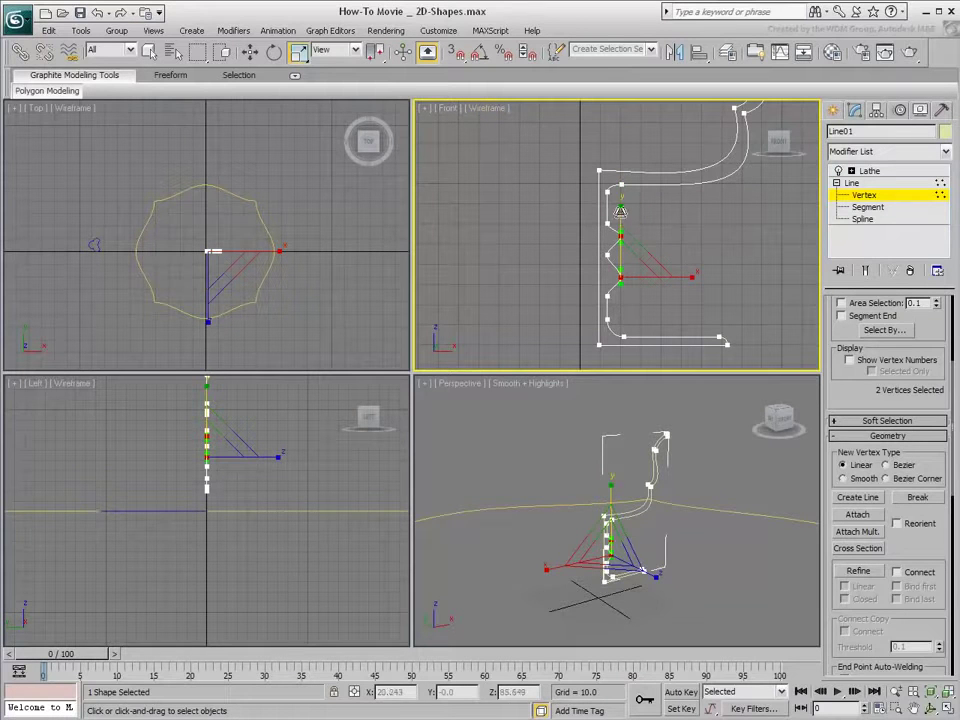
left_click_drag(620, 190, 620, 178)
Show the lathed end result, adjust the two bulge vertices along X with Move, and leave Vertex editing.
left_click(869, 271)
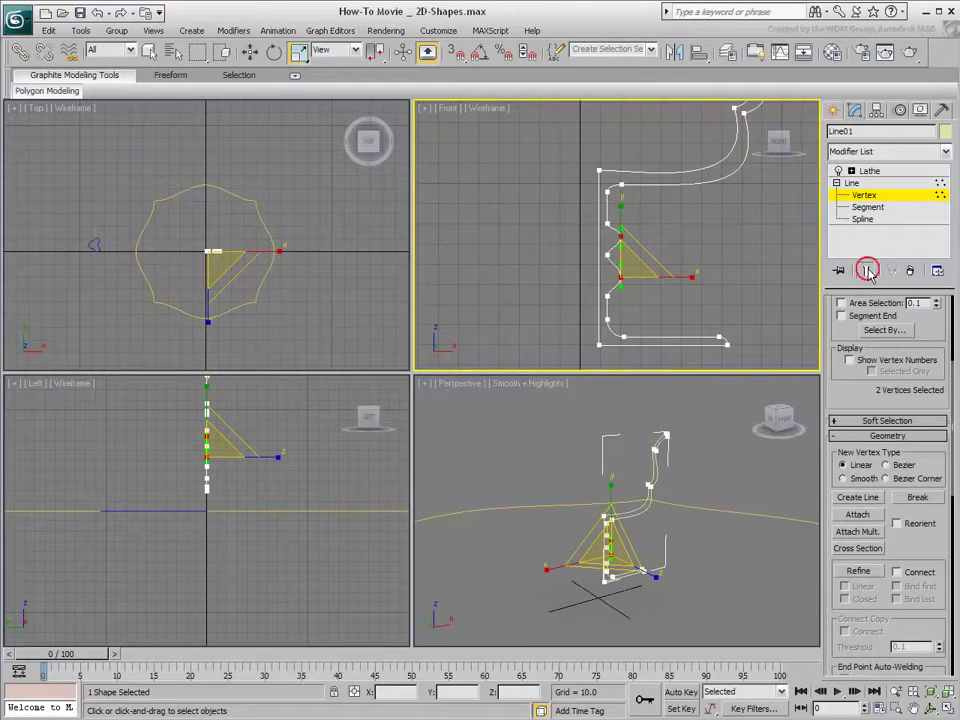
right_click(648, 268)
left_click(665, 286)
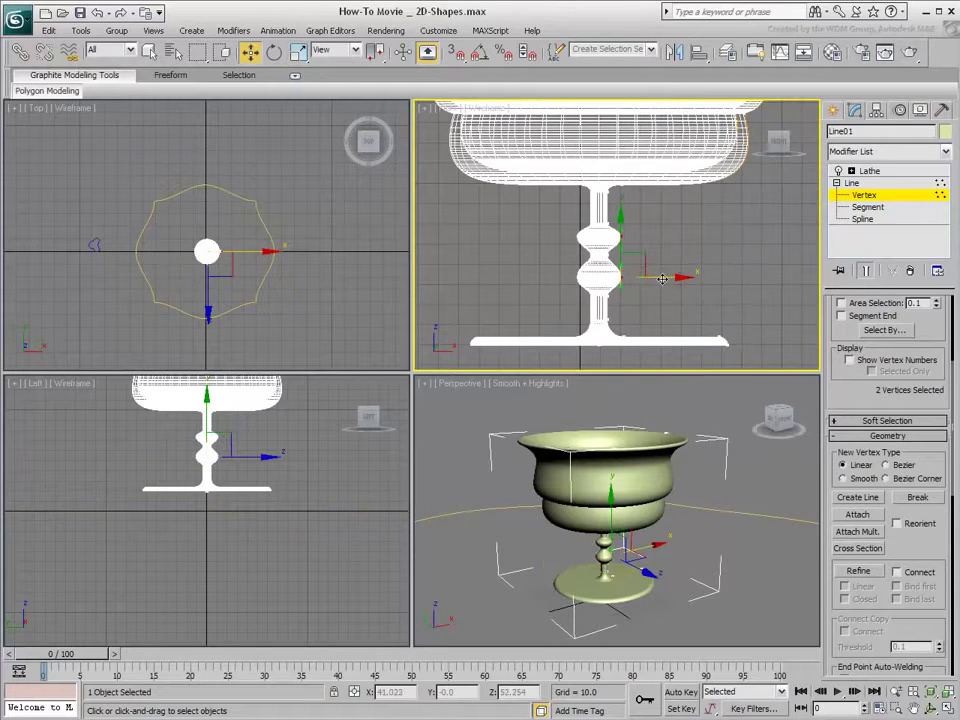
mouse_move(664, 274)
left_mouse_down()
mouse_move(651, 272)
mouse_move(665, 277)
left_mouse_up()
left_click(866, 197)
Select the wavy tabletop outline and apply an Extrude modifier with an amount of 18.0.
scroll(642, 277, "down", 8)
scroll(631, 487, "down", 6)
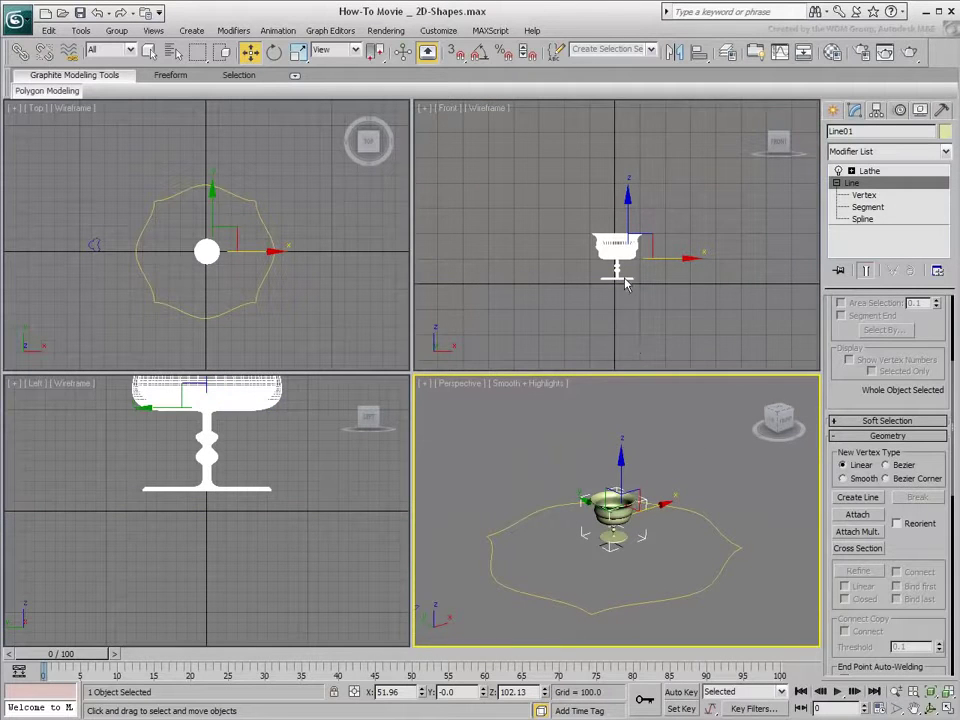
scroll(626, 285, "up", 5)
scroll(620, 288, "down", 3)
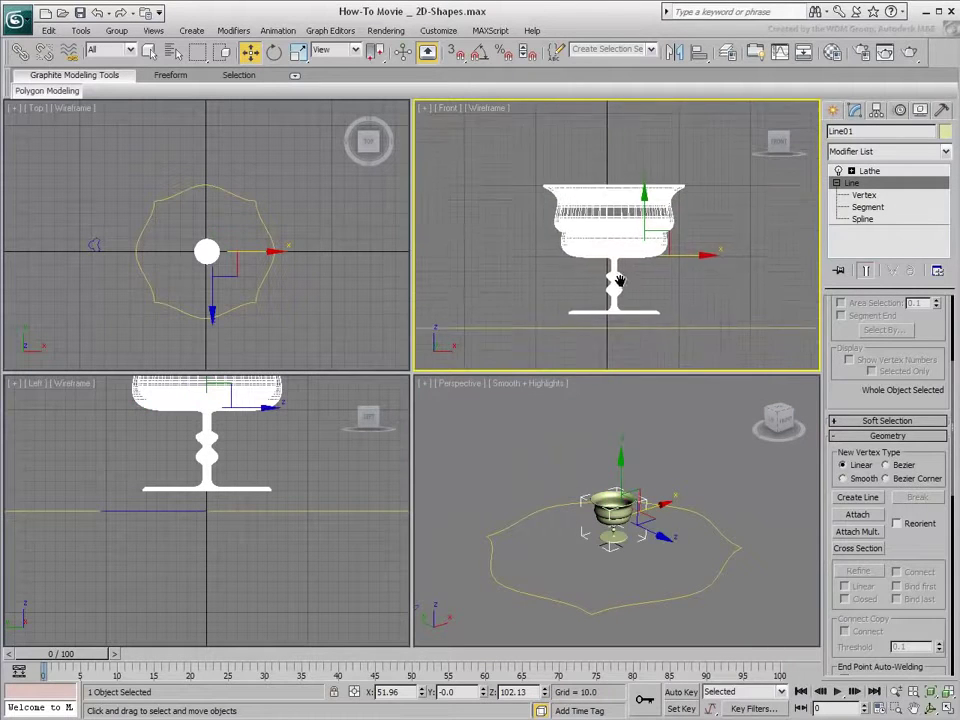
left_click(698, 484)
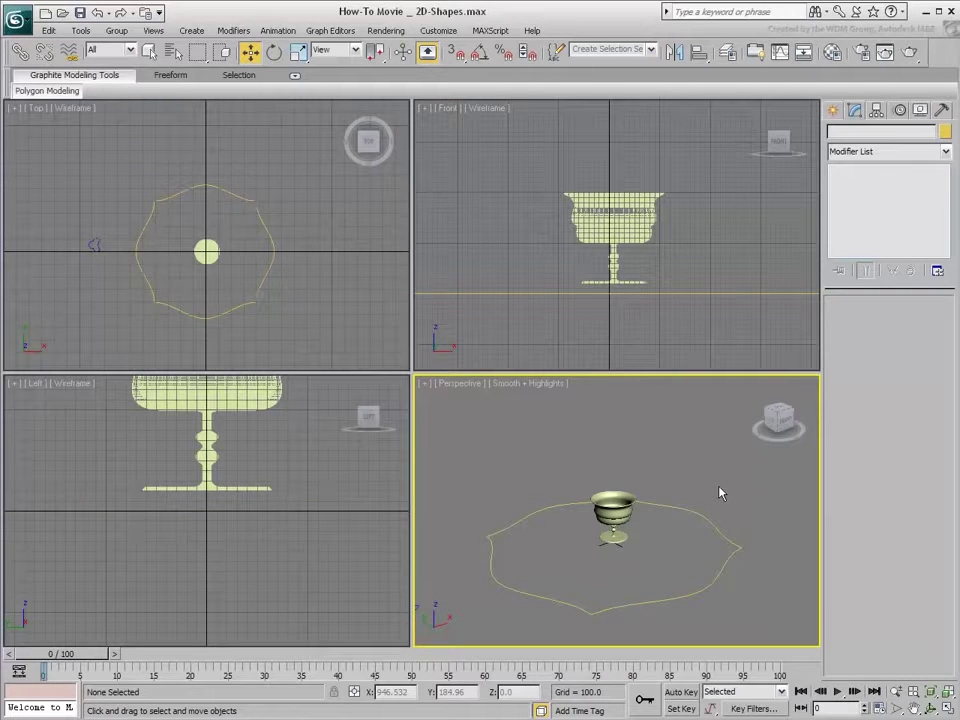
left_click(694, 510)
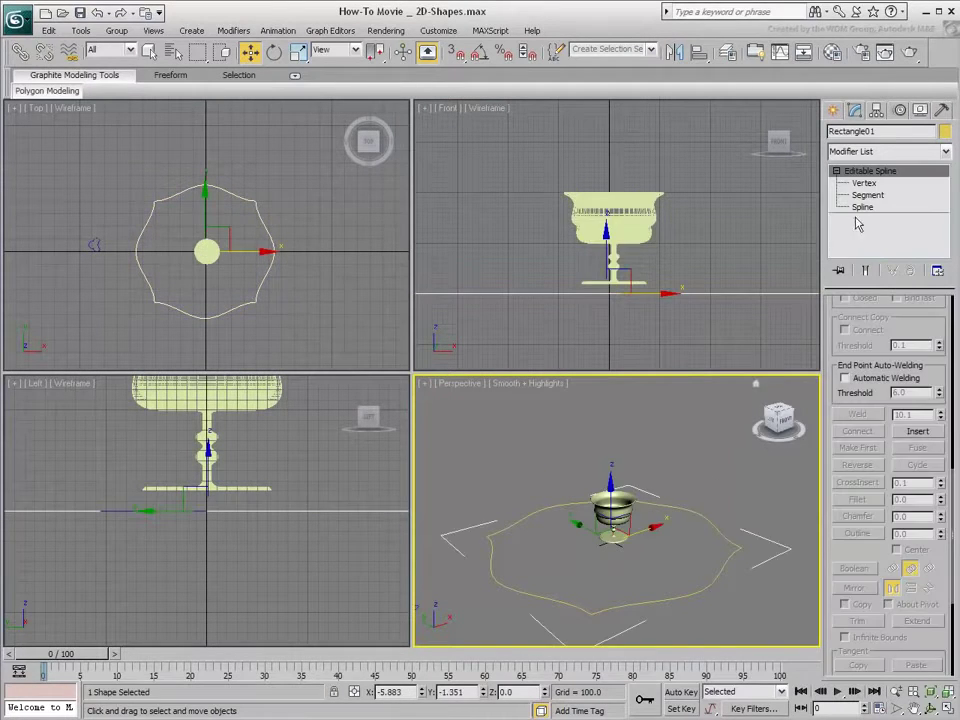
left_click(901, 155)
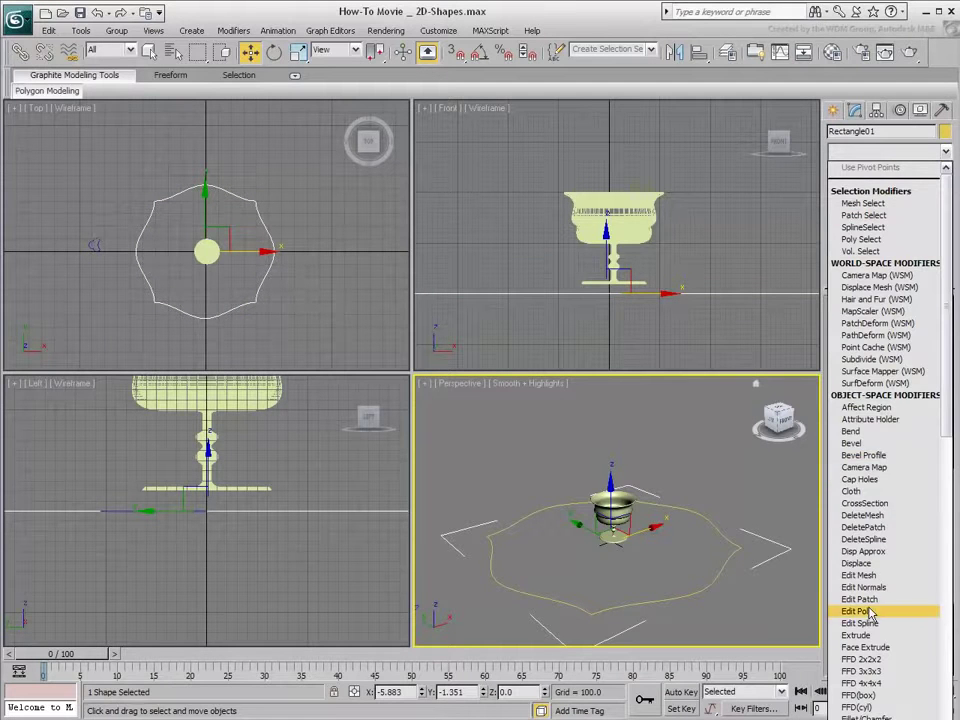
left_click(856, 635)
left_click_drag(933, 325, 925, 293)
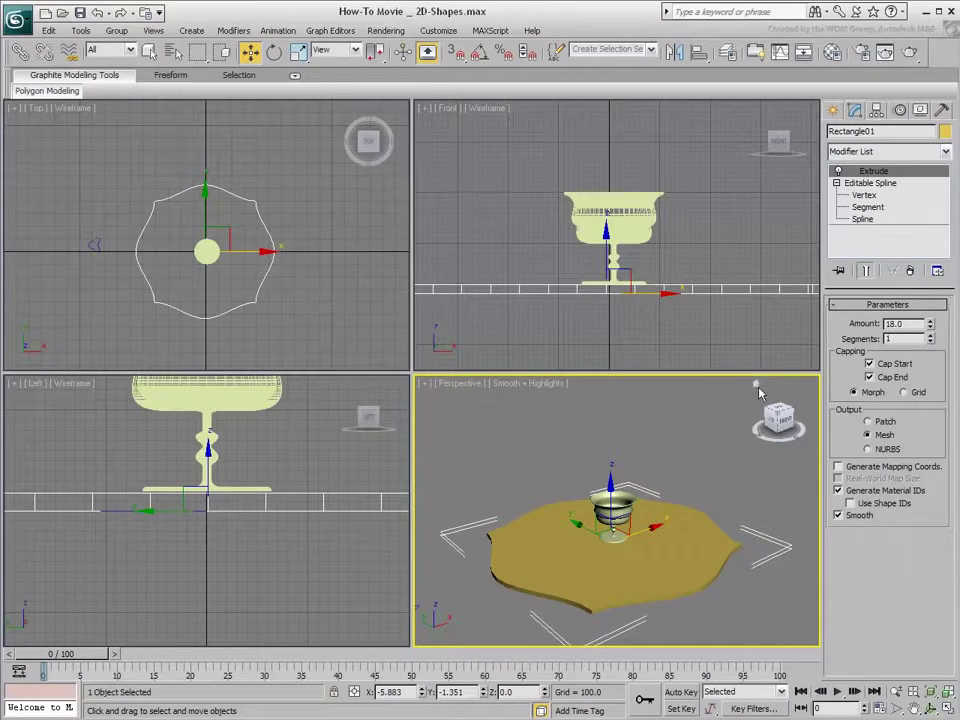
Inspect the extruded tabletop's edge up close and remove the Extrude modifier.
middle_click_drag(651, 596, 641, 576, "alt")
scroll(725, 530, "up", 5)
middle_click_drag(719, 525, 617, 520)
scroll(678, 551, "up", 4)
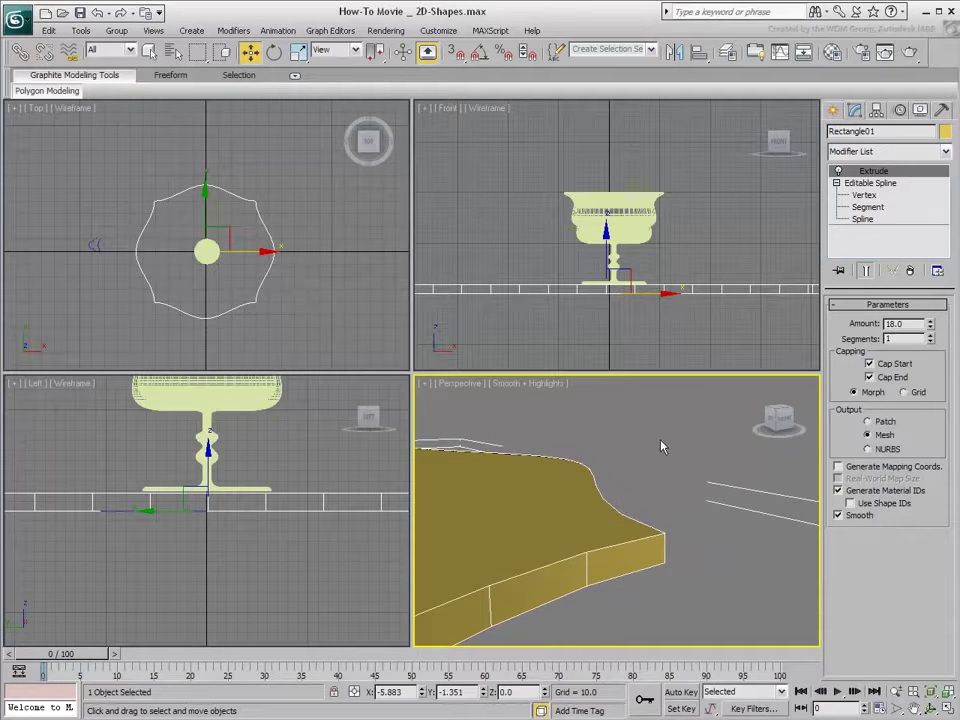
left_click(937, 271)
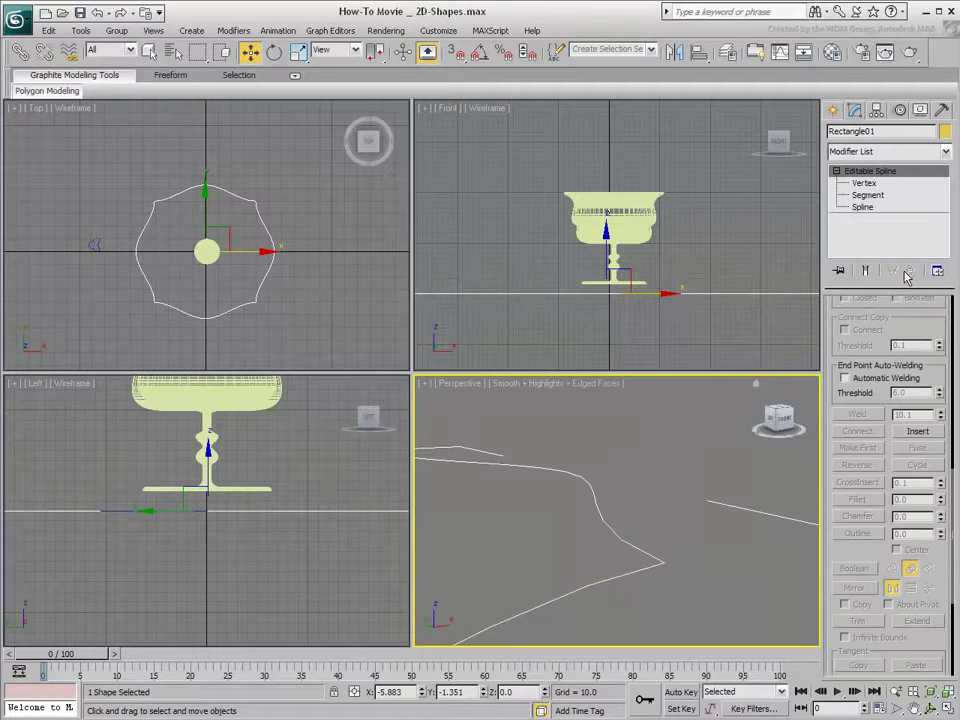
Apply a Bevel modifier to the tabletop outline with Level 1 height 11.5, Level 2 height 7.0 and Level 2 outline -6.6.
left_click(889, 151)
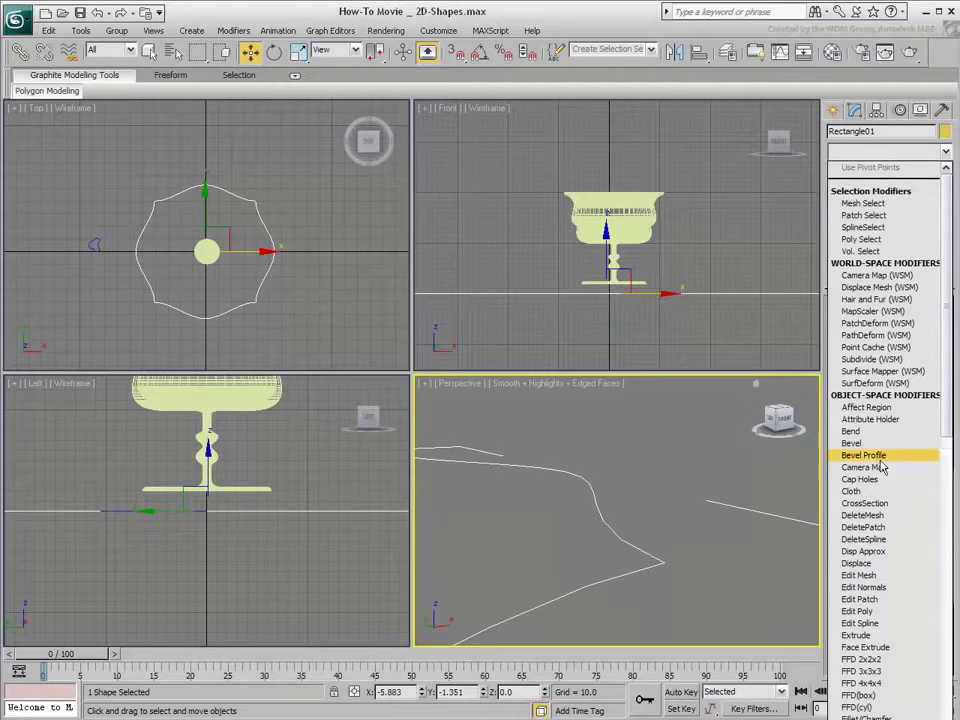
left_click(854, 443)
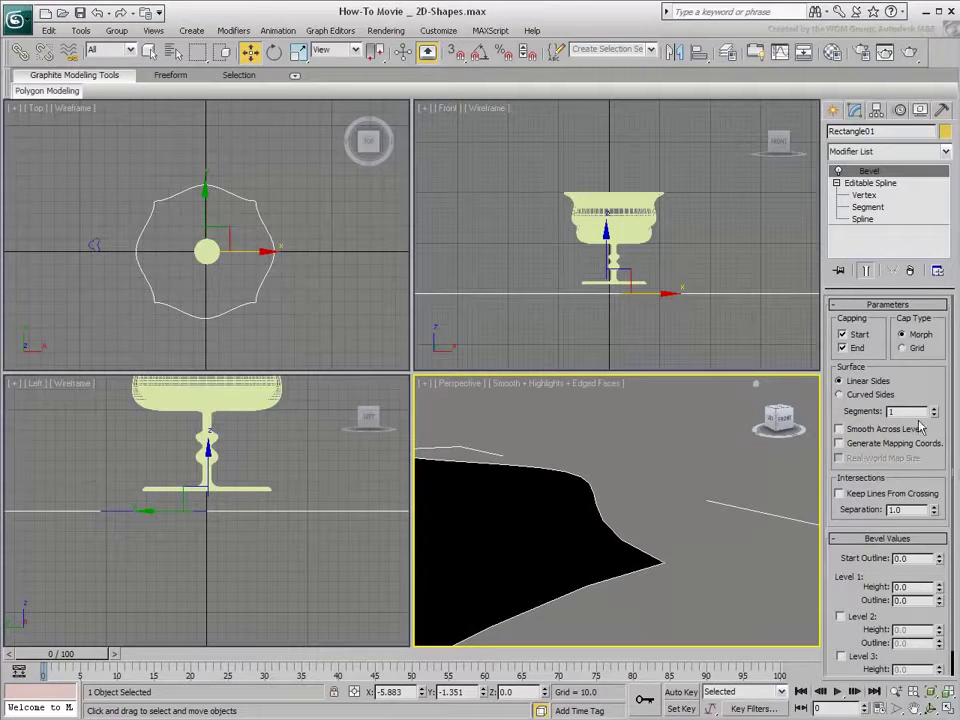
left_click_drag(939, 589, 938, 566)
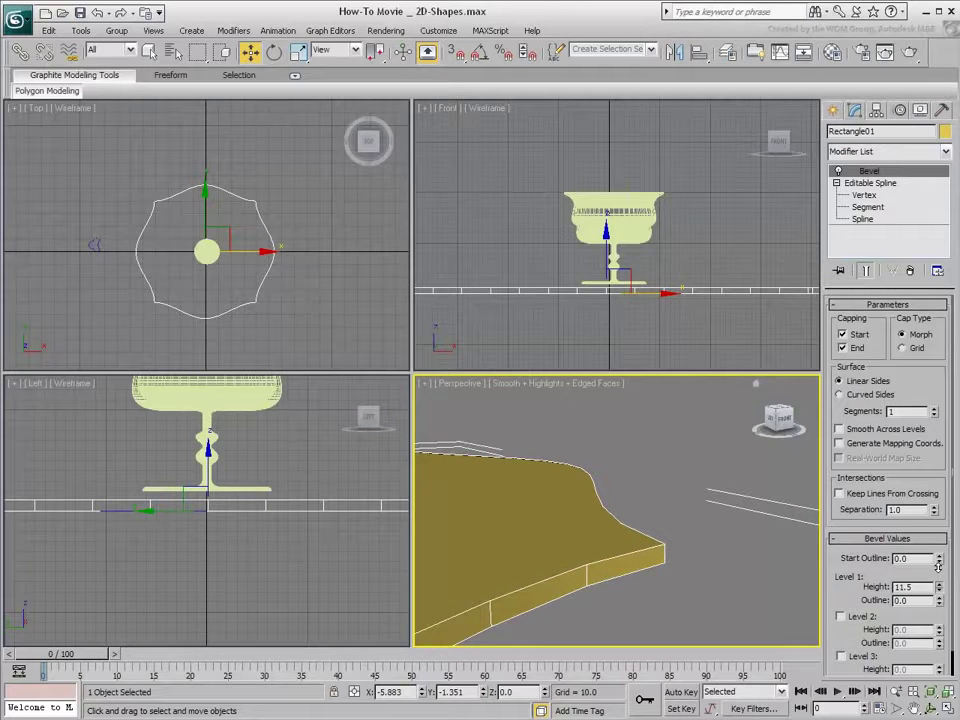
left_click(840, 616)
left_click_drag(940, 636, 935, 666)
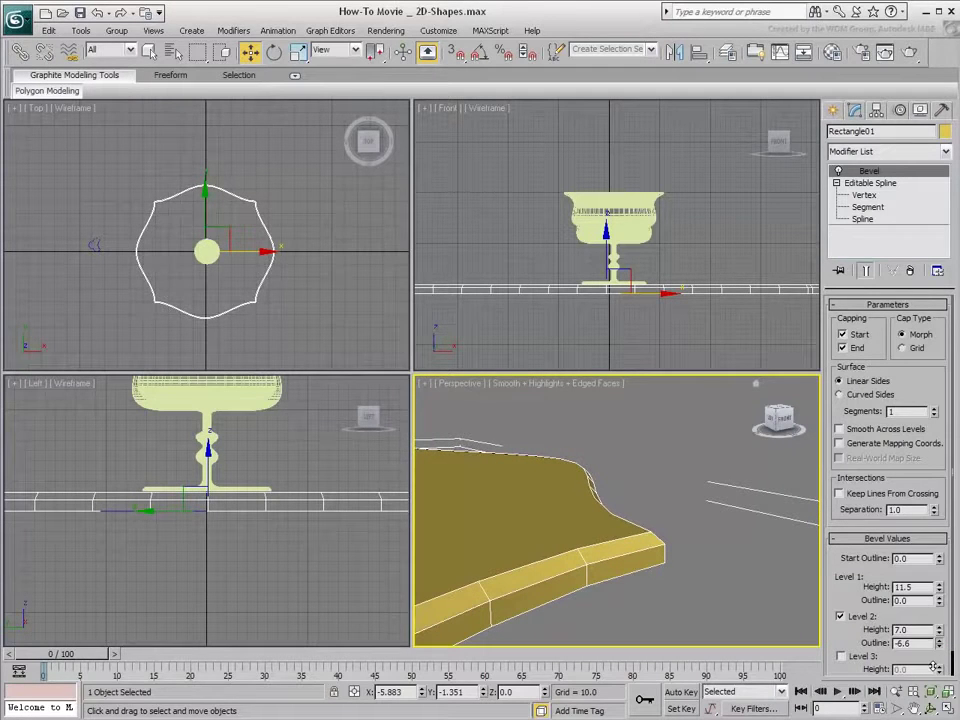
Inspect the beveled tabletop's edge and remove the Bevel modifier.
scroll(692, 491, "down", 6)
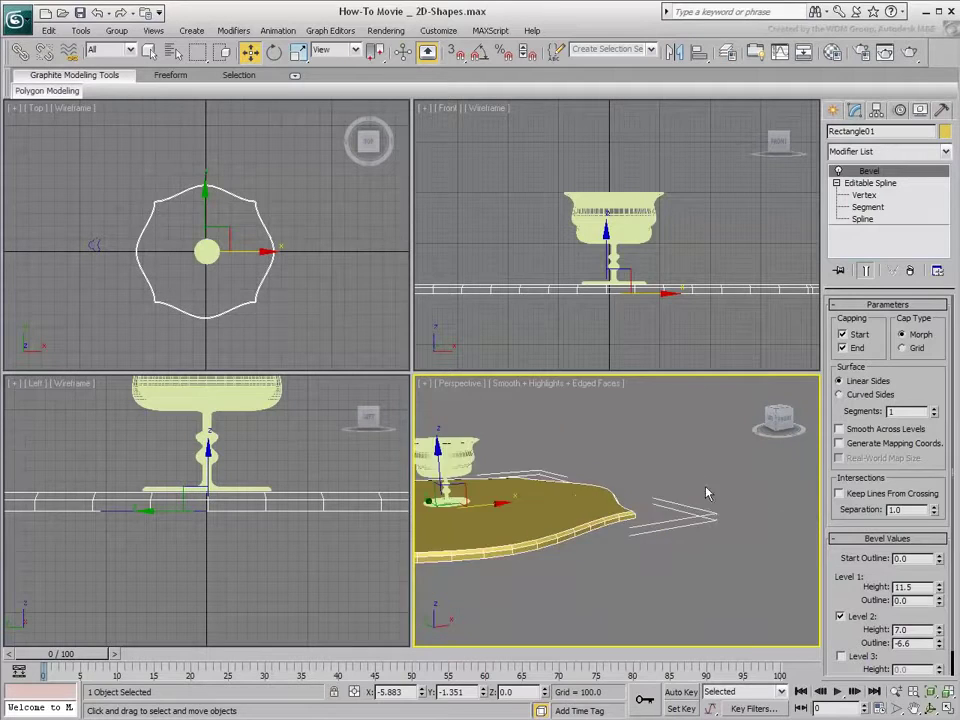
middle_click_drag(621, 450, 693, 524)
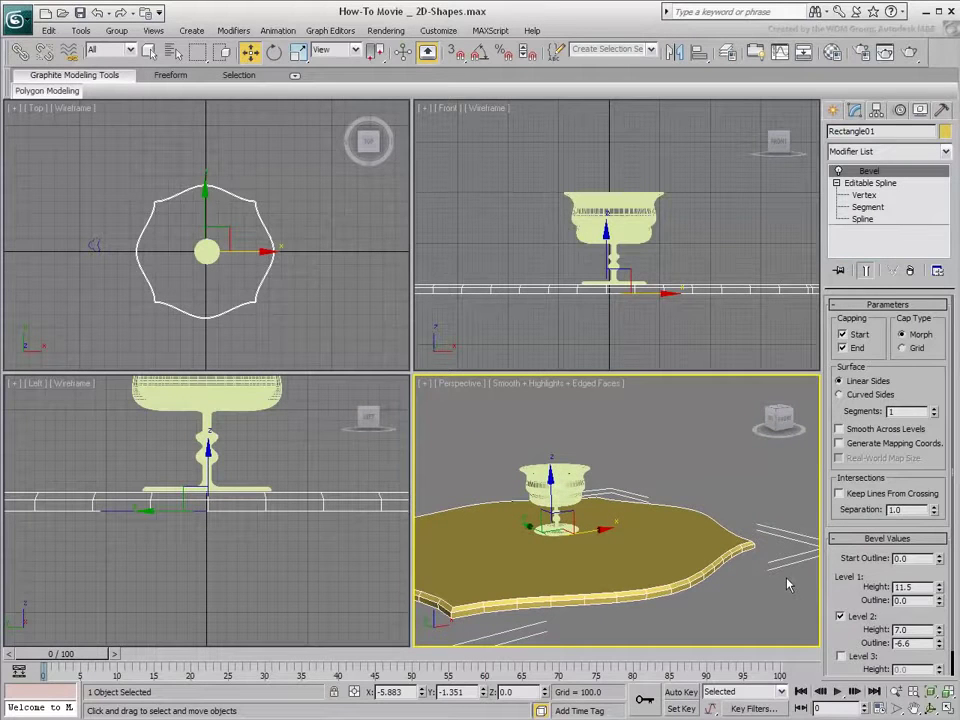
left_click(909, 272)
Draw a two-step staircase line in the front view beside the tabletop's edge, rising from the baseline to about 20 units high.
middle_click_drag(770, 296, 581, 291)
mouse_move(655, 291)
middle_mouse_down()
mouse_move(733, 354)
mouse_move(628, 281)
mouse_move(655, 291)
middle_mouse_up()
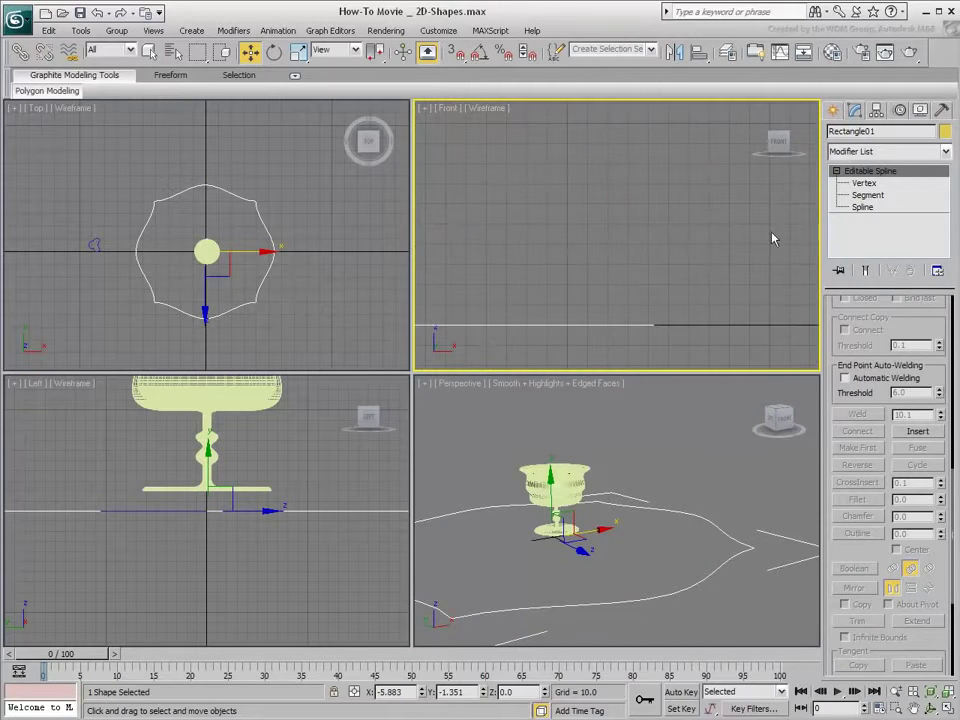
left_click(833, 112)
left_click(860, 218)
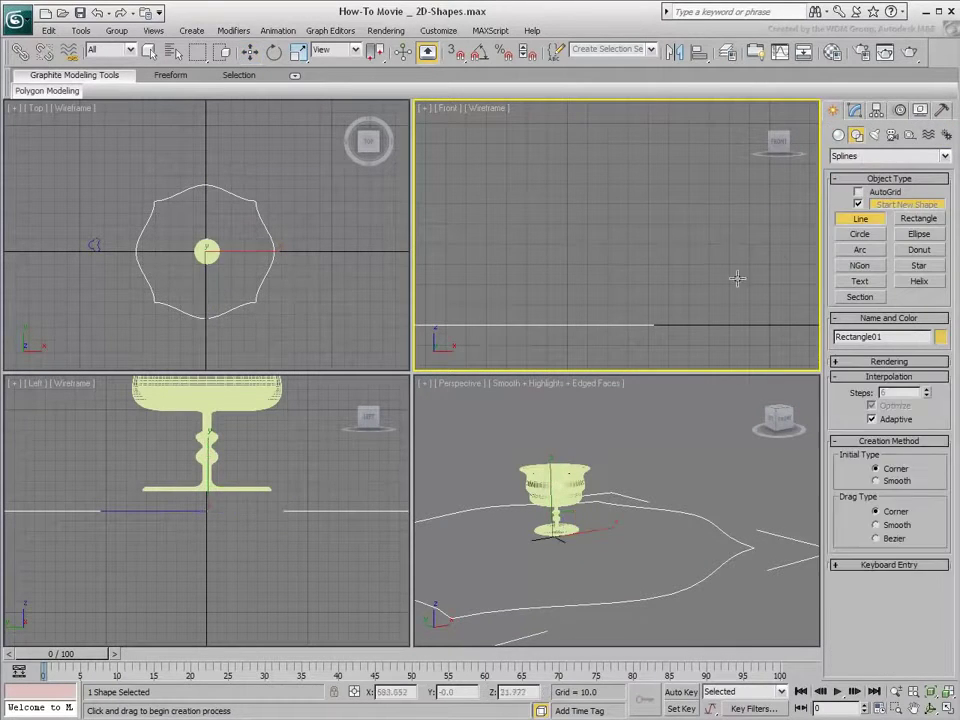
left_click(768, 324)
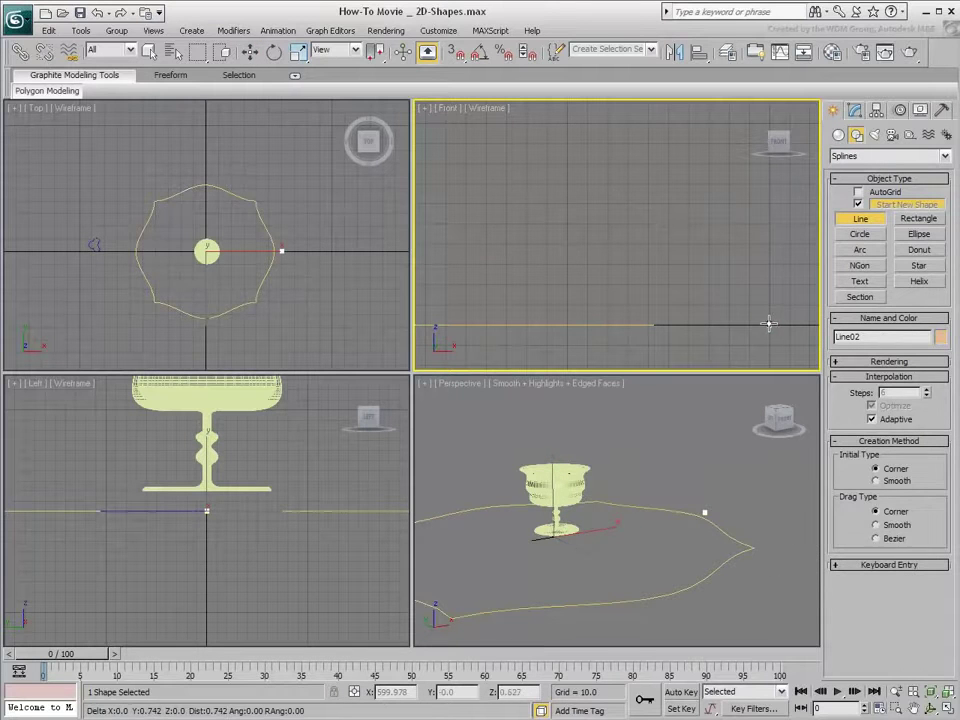
left_click(768, 306, "shift")
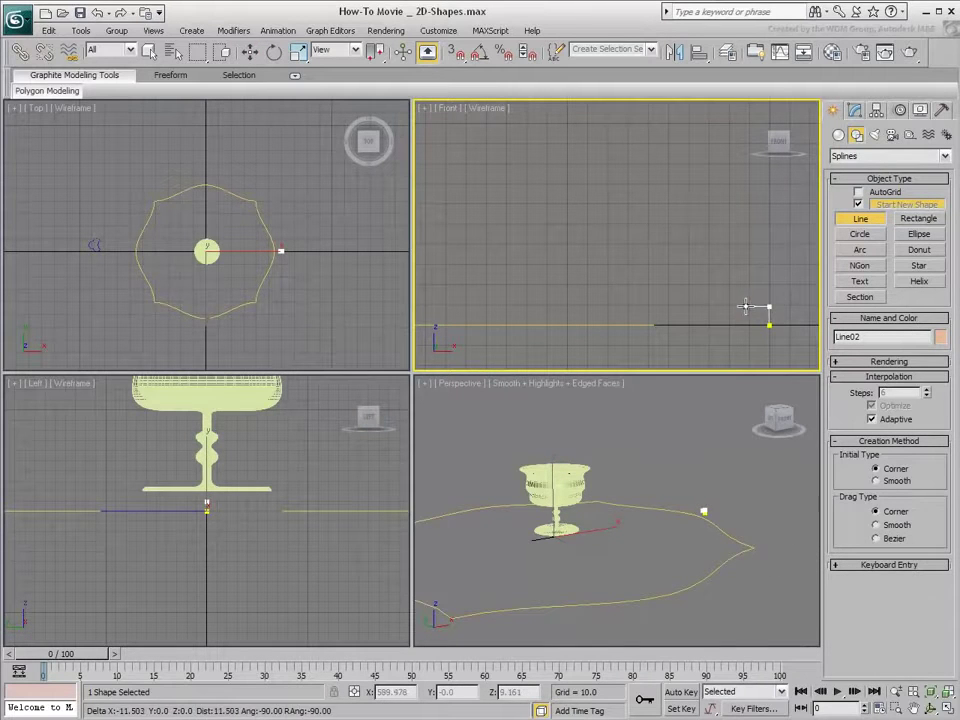
left_click(746, 287, "shift")
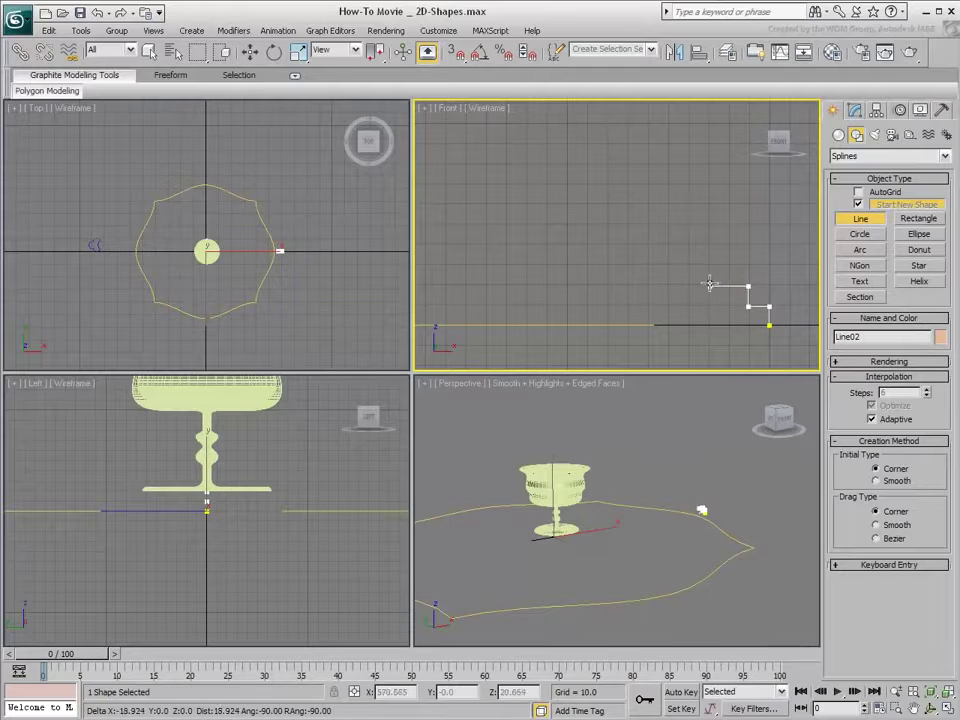
left_click(726, 281, "shift")
right_click(727, 299)
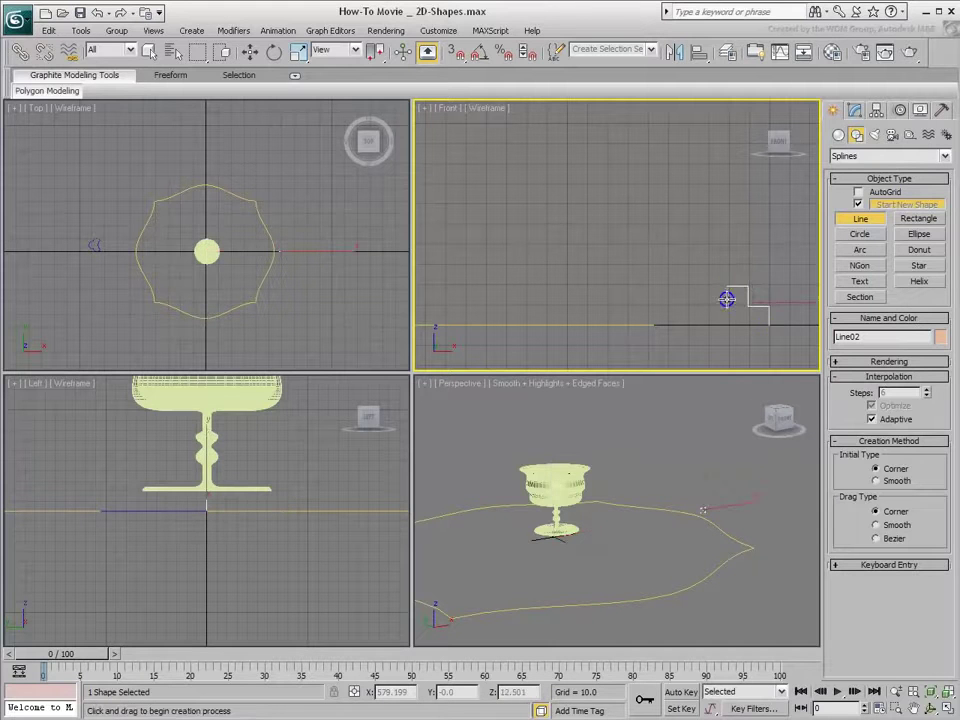
Fillet the two outer corner vertices of the stepped profile line into rounded curves and leave vertex editing.
left_click(855, 110)
left_click(837, 172)
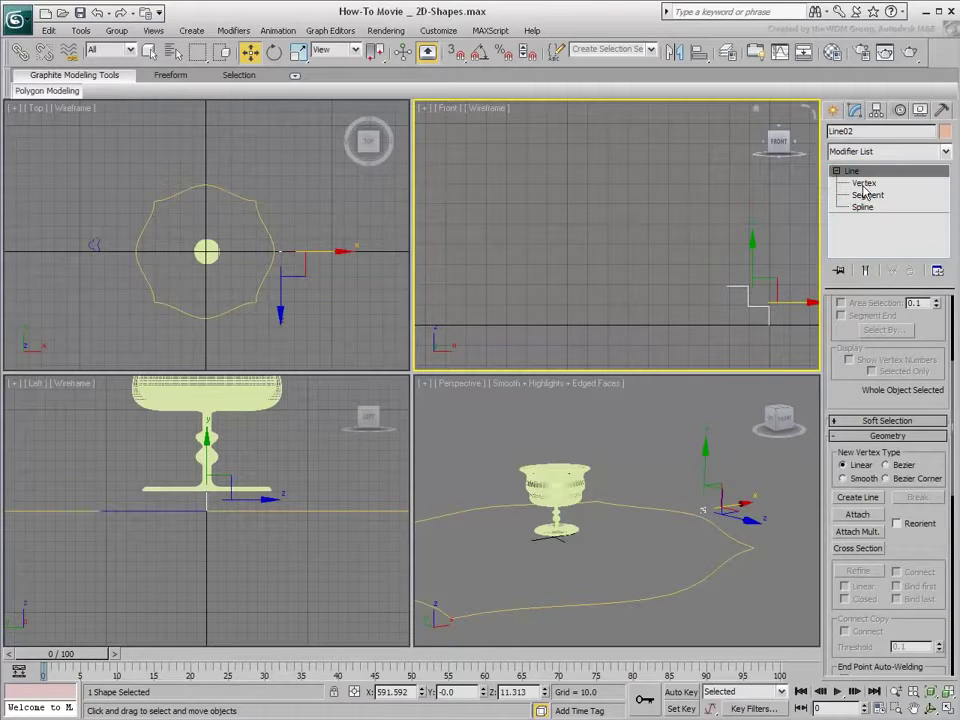
left_click(863, 183)
scroll(916, 541, "down", 6)
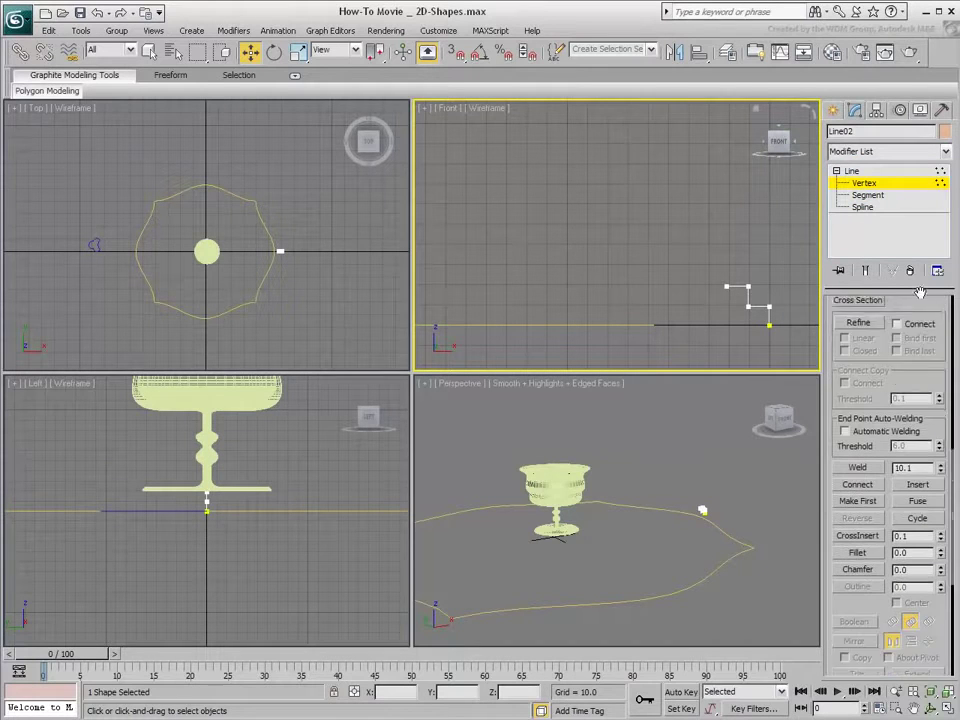
left_click(859, 479)
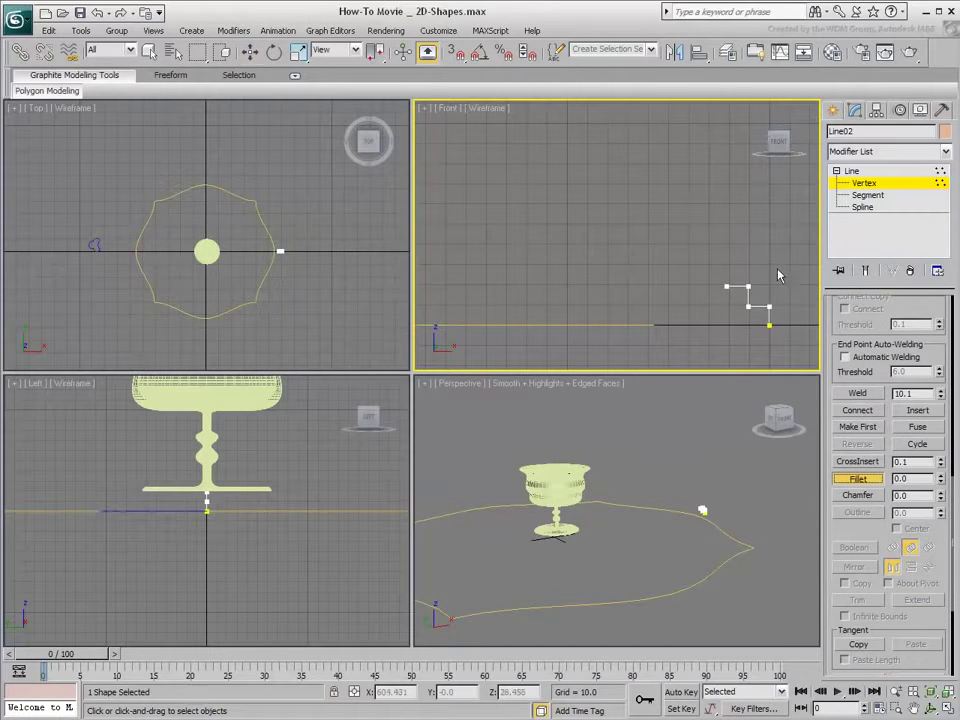
left_click_drag(746, 285, 771, 288)
left_click(864, 183)
key("w")
Apply a Bevel Profile modifier to the wavy tabletop outline, using the rounded stepped line as its profile.
scroll(668, 257, "down", 3)
scroll(630, 259, "down", 3)
middle_click_drag(593, 261, 660, 337)
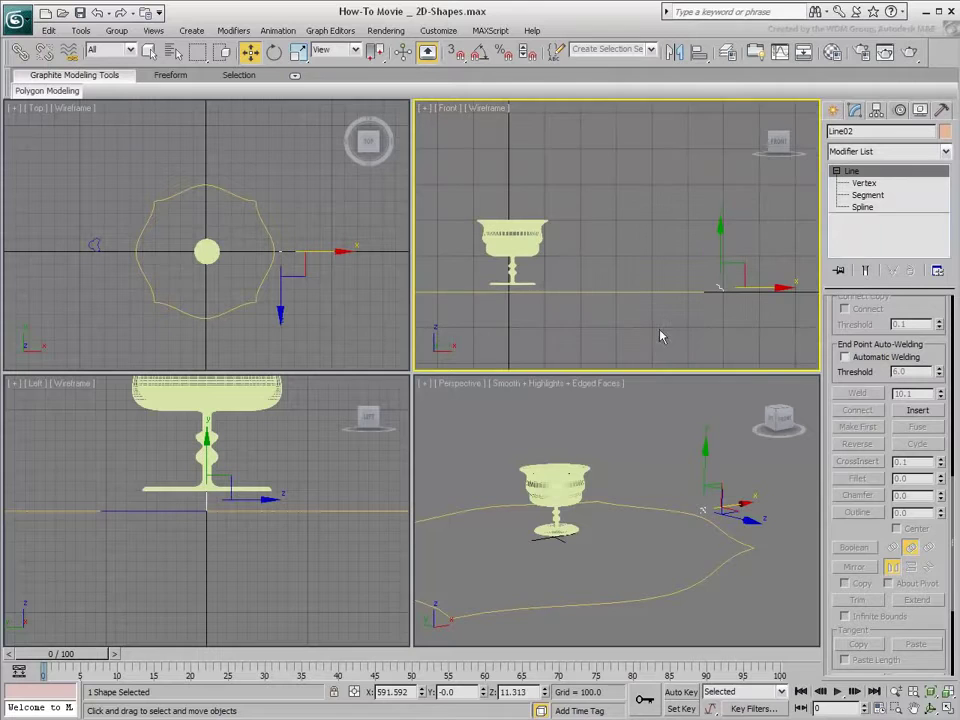
left_click(718, 524)
scroll(709, 559, "up", 3)
middle_click_drag(709, 559, 546, 521)
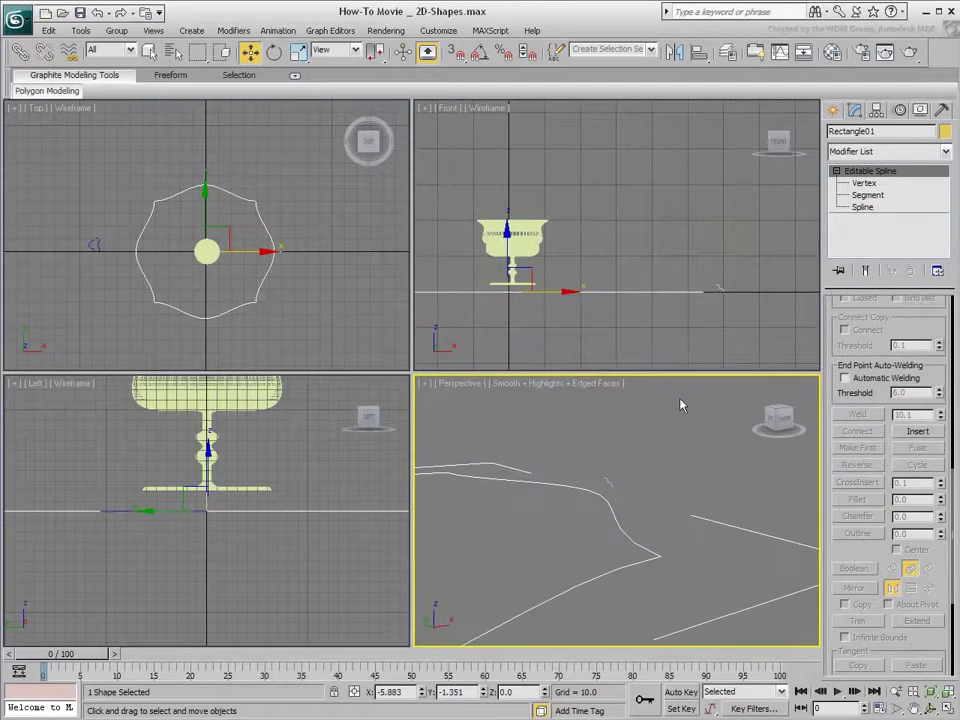
left_click(905, 153)
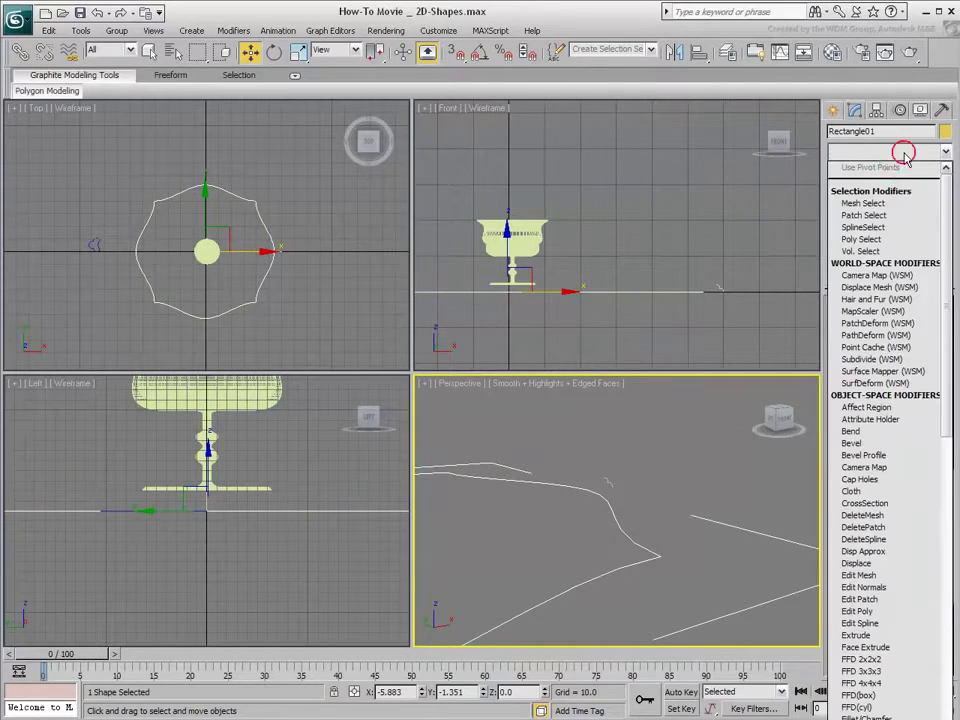
left_click(866, 455)
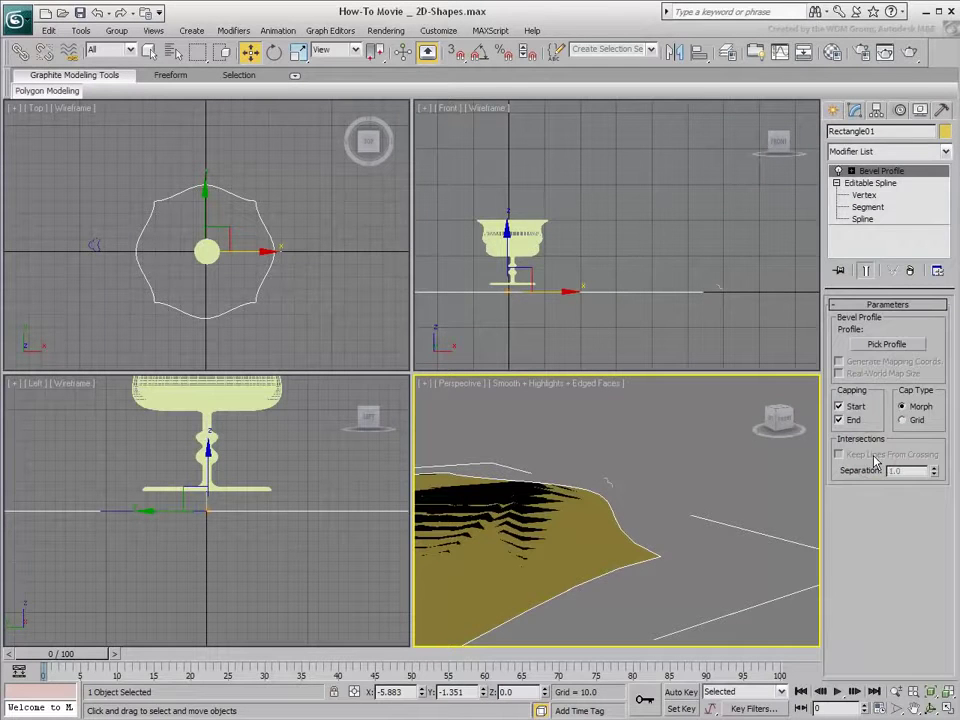
left_click(885, 346)
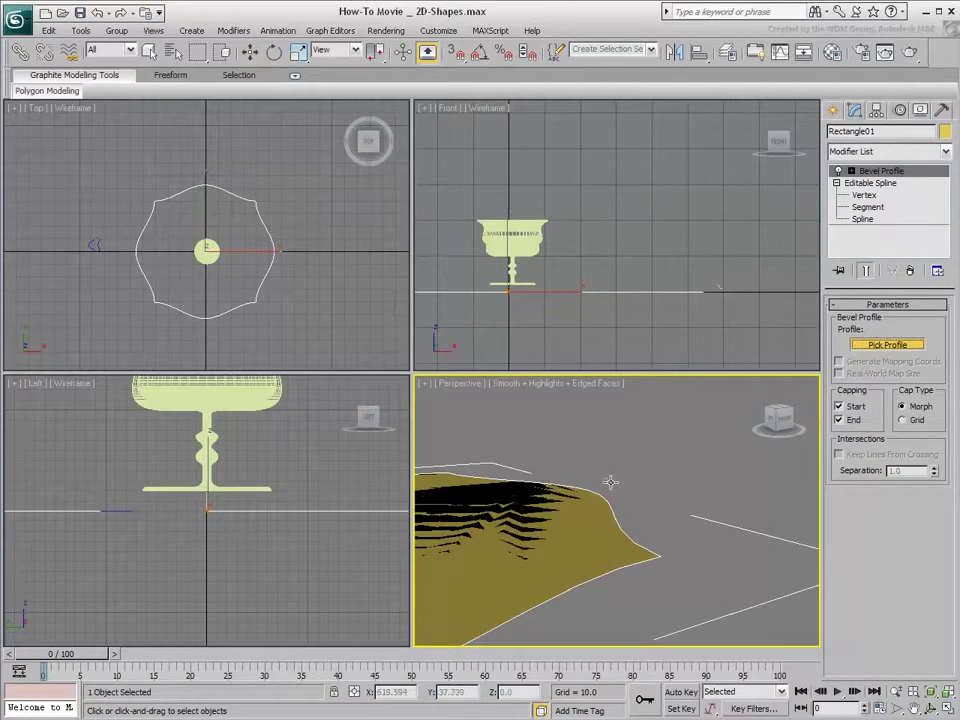
left_click(607, 484)
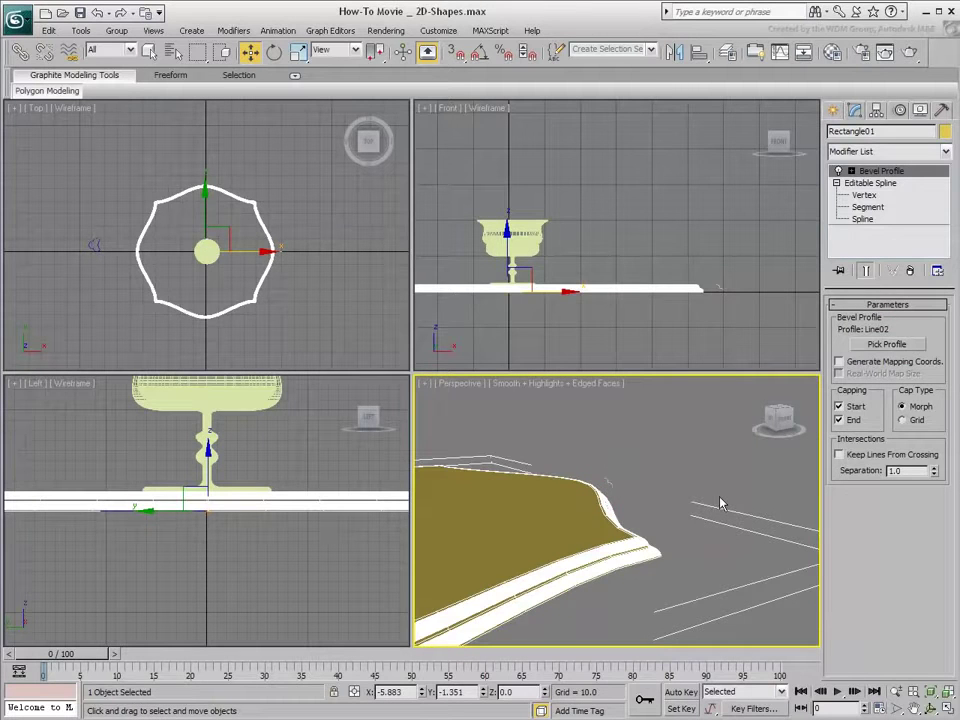
Turn off edged faces in the perspective view and examine the profiled tabletop's edge.
key("F4")
scroll(572, 543, "down", 8)
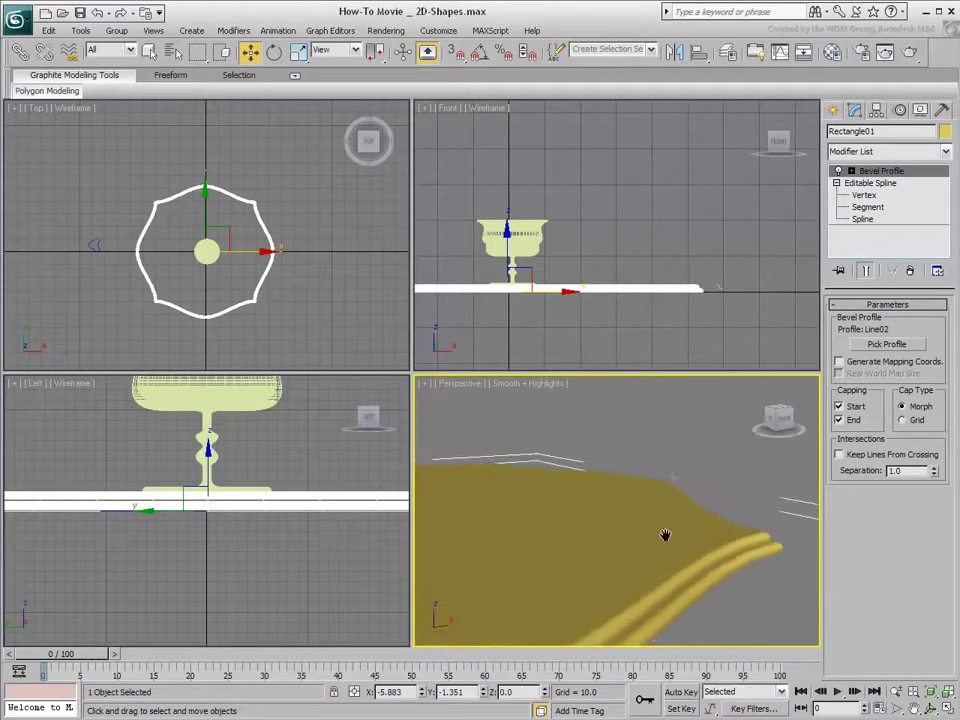
middle_click_drag(613, 553, 627, 574, "alt")
Select the profile line, examine its middle vertex at vertex level and return to the whole line.
right_click(722, 293)
scroll(721, 294, "up", 5)
middle_click_drag(710, 299, 572, 221)
scroll(726, 310, "up", 3)
middle_click_drag(737, 317, 657, 283)
left_click(656, 279)
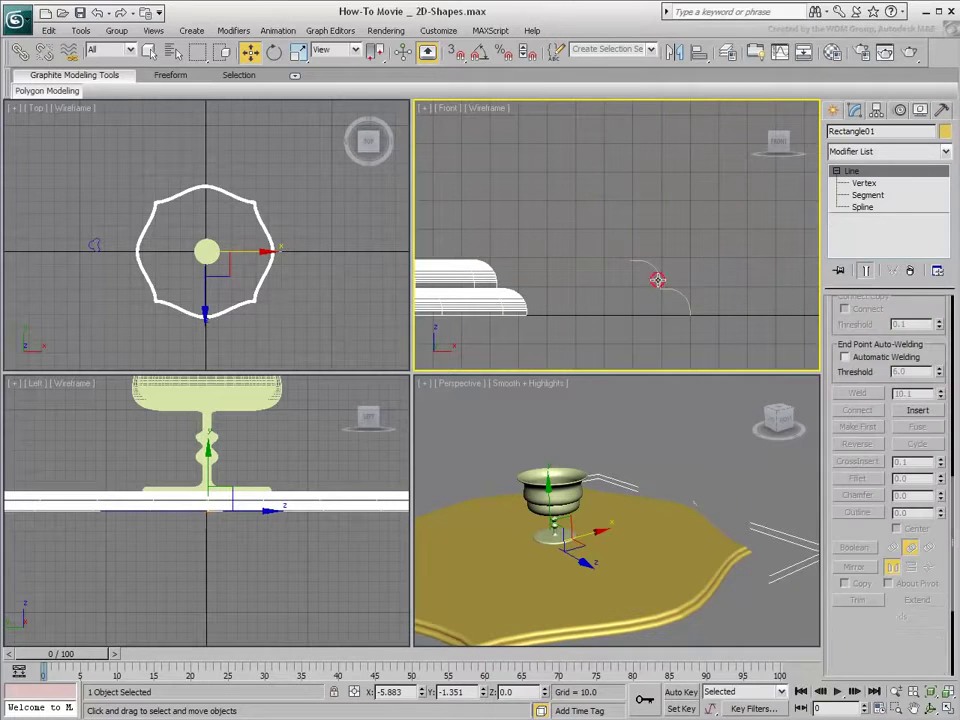
left_click(864, 183)
left_click_drag(647, 304, 690, 274)
left_click(866, 185)
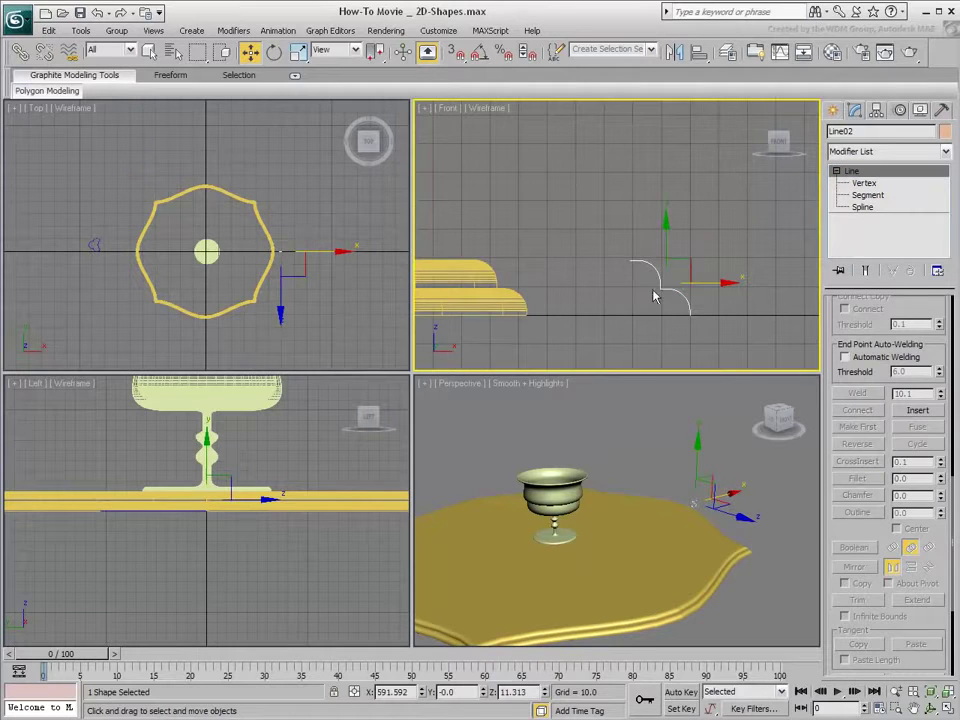
Draw an S-shaped table leg line about 500 units tall with Bezier drag type, going down from the tabletop in the front view.
scroll(653, 257, "down", 3)
middle_click_drag(653, 257, 652, 298)
scroll(652, 298, "down", 1)
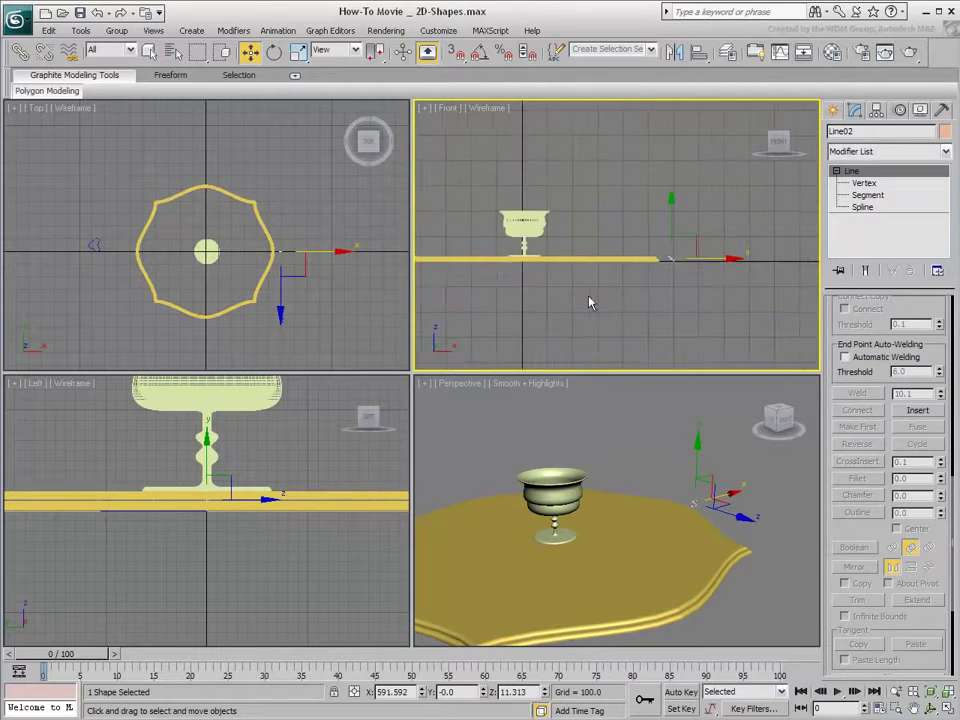
middle_click_drag(589, 300, 661, 298)
scroll(645, 470, "down", 5)
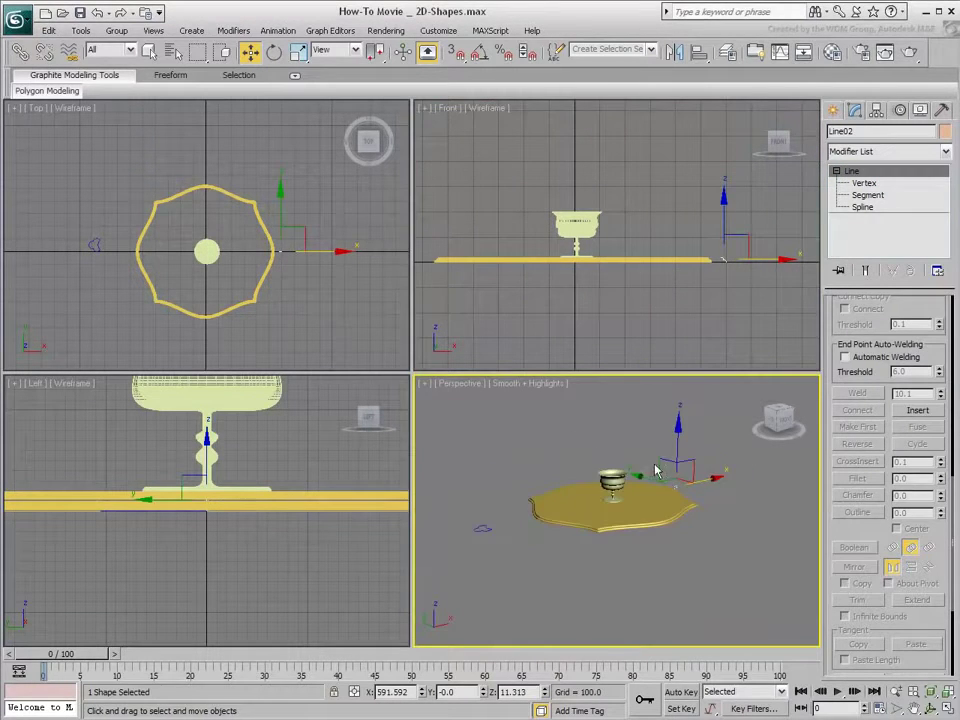
middle_click_drag(595, 333, 626, 242)
left_click(626, 231)
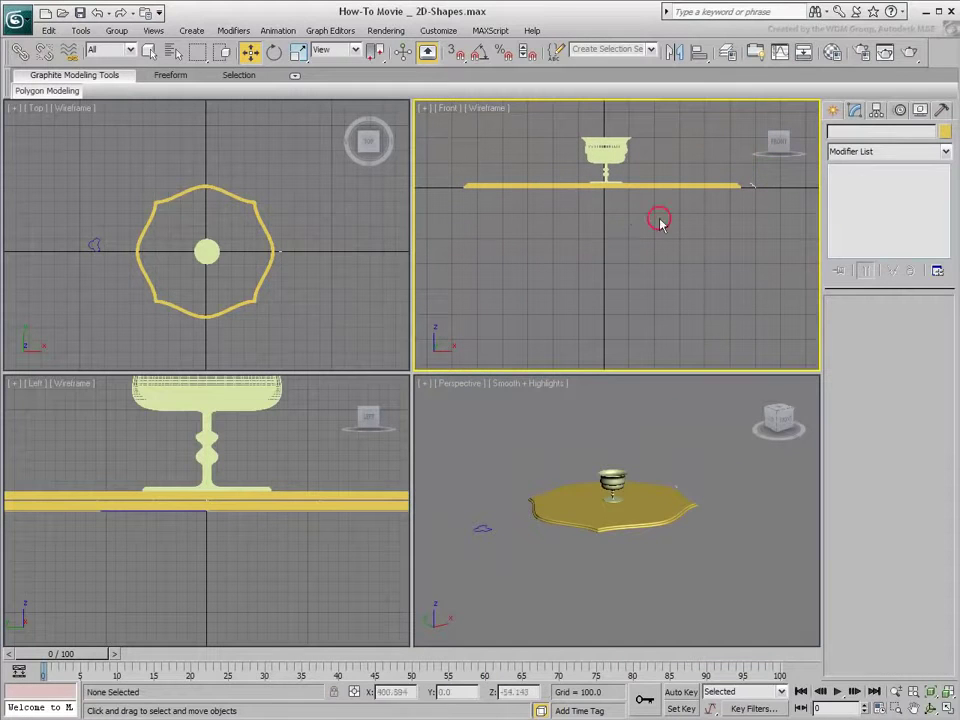
left_click(834, 118)
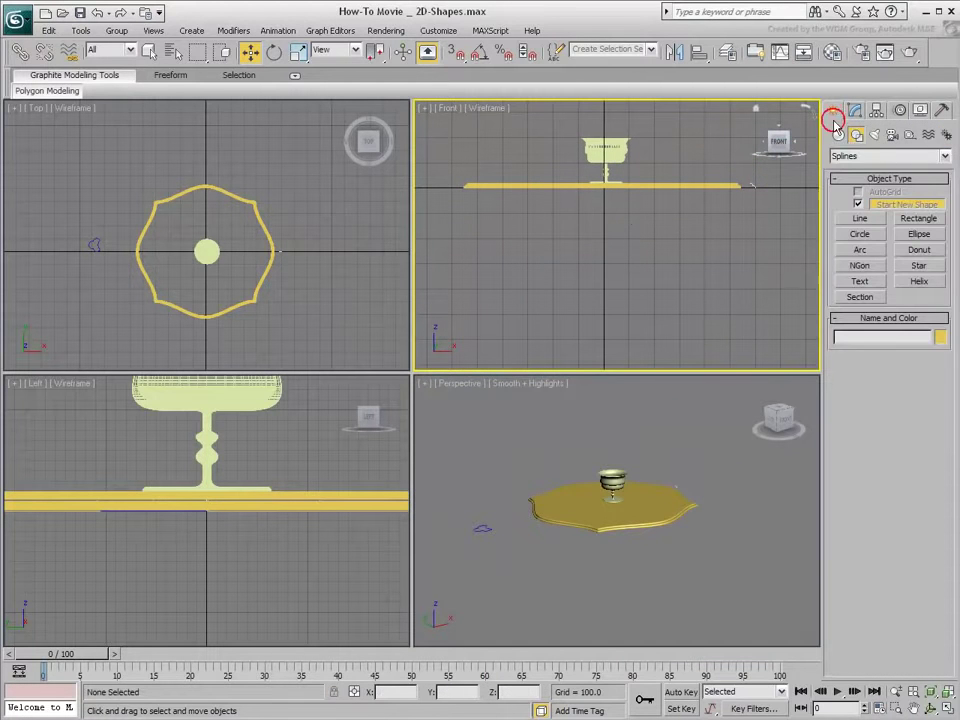
left_click(860, 220)
left_click(876, 538)
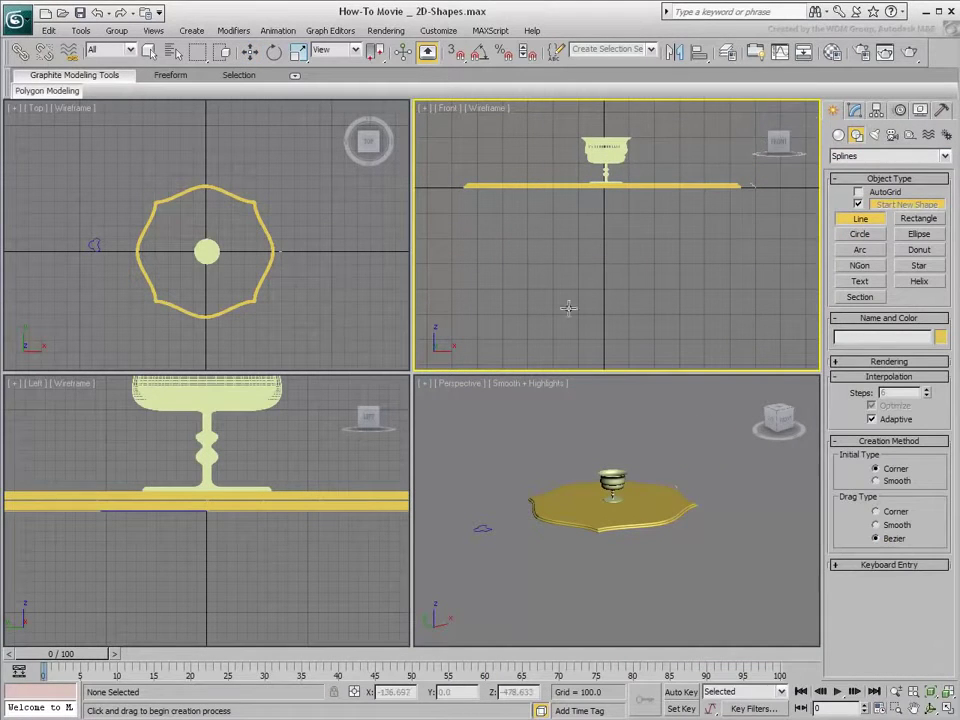
left_click(497, 187)
left_click_drag(465, 240, 469, 257)
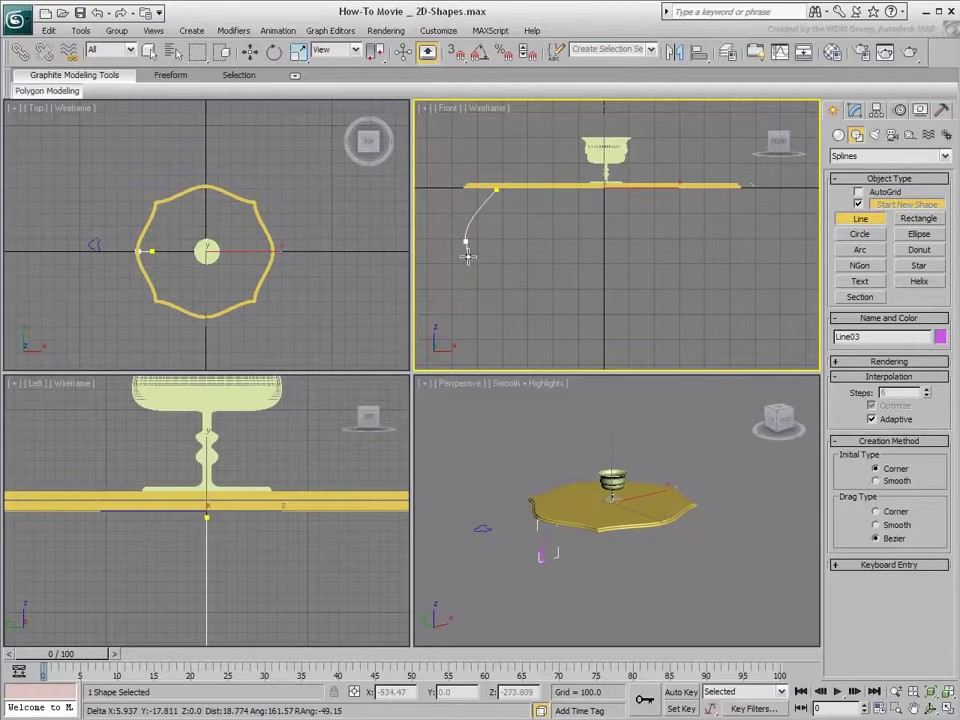
left_click_drag(496, 304, 495, 315)
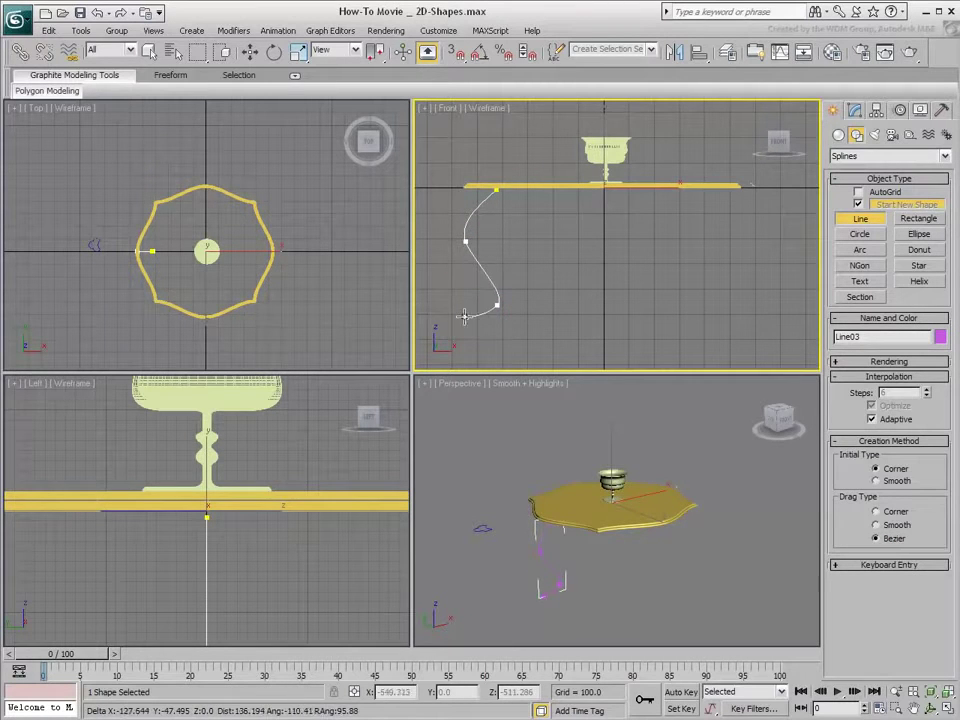
left_click(476, 315)
right_click(477, 312)
key("w")
Examine the leg line's vertices and the Bezier handles at its upper bend, and exit vertex editing.
left_click(855, 109)
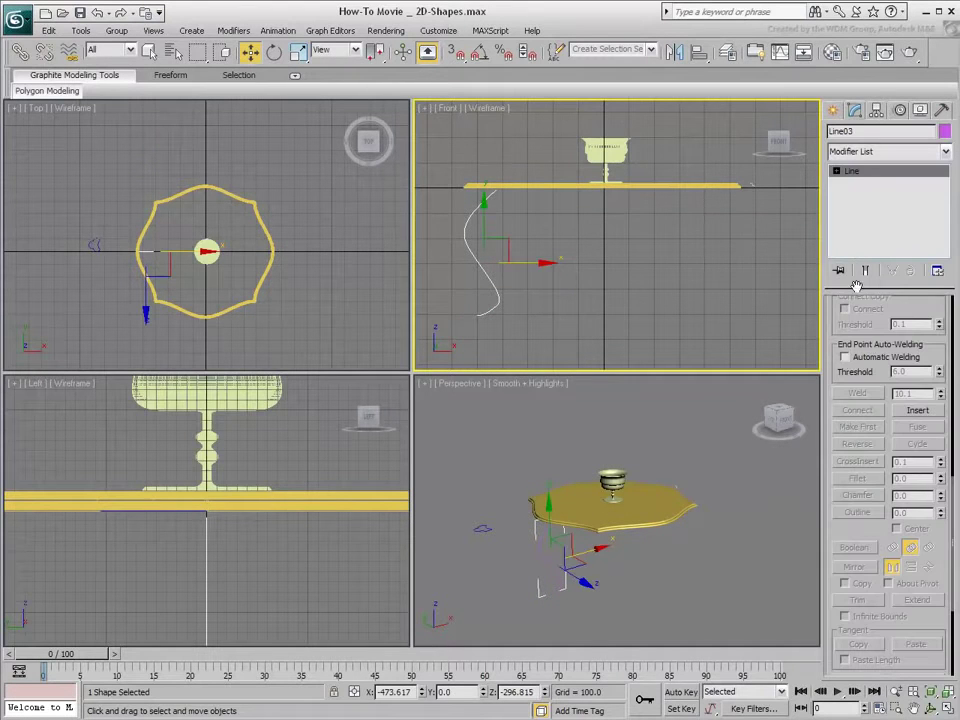
left_click(852, 171)
key("1")
left_click_drag(527, 294, 457, 213)
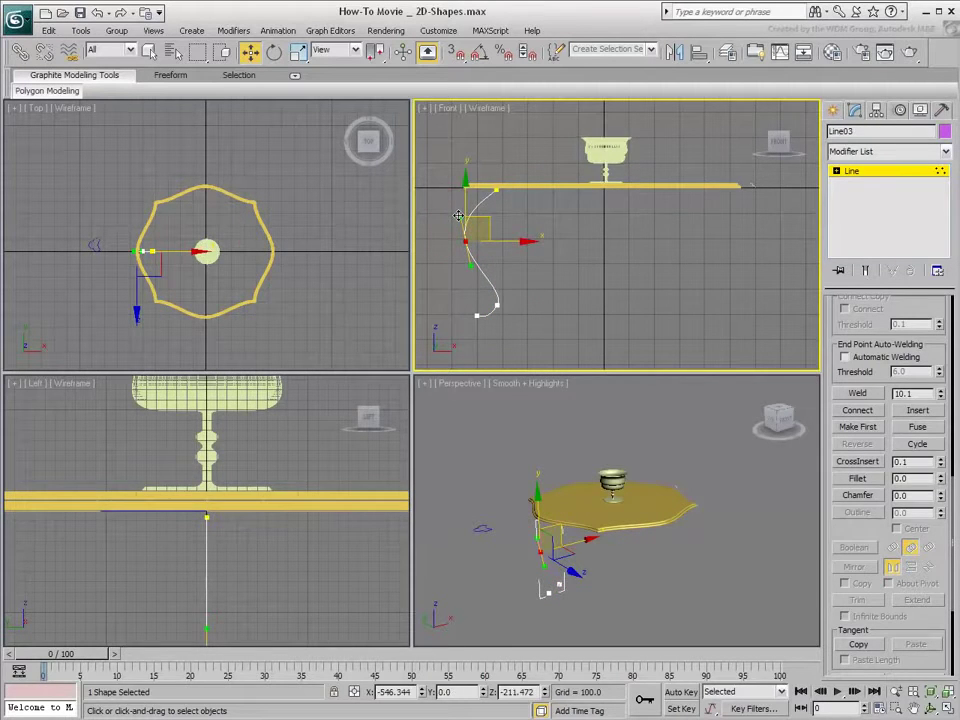
left_click(852, 176)
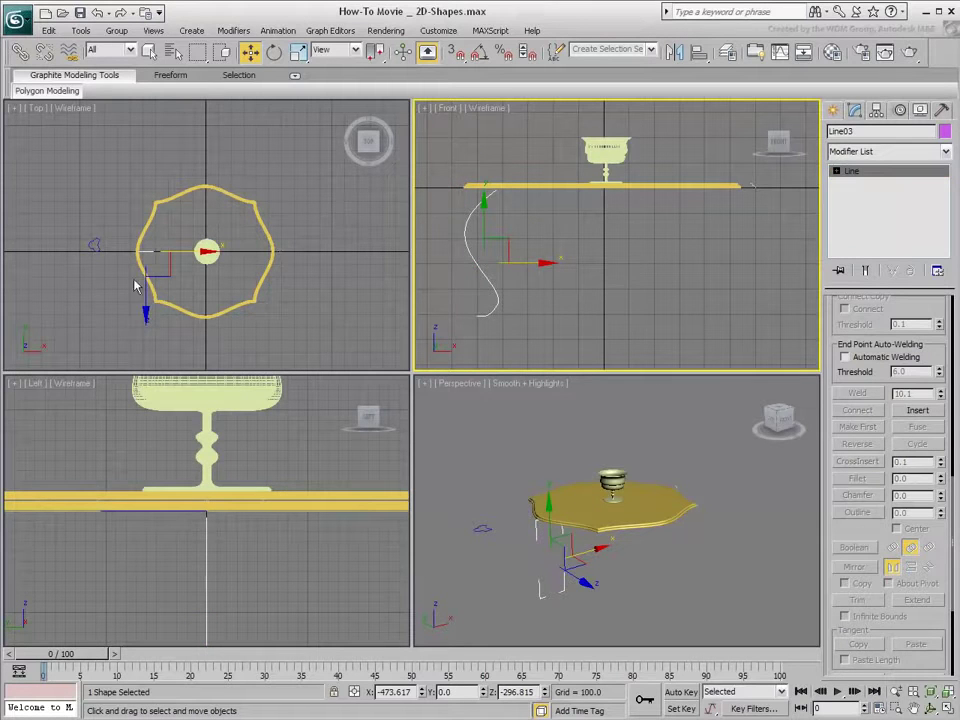
Turn on angle snap and rotate the leg line 45 degrees about Z in the top view.
right_click(176, 266)
right_click(176, 266)
left_click(197, 285)
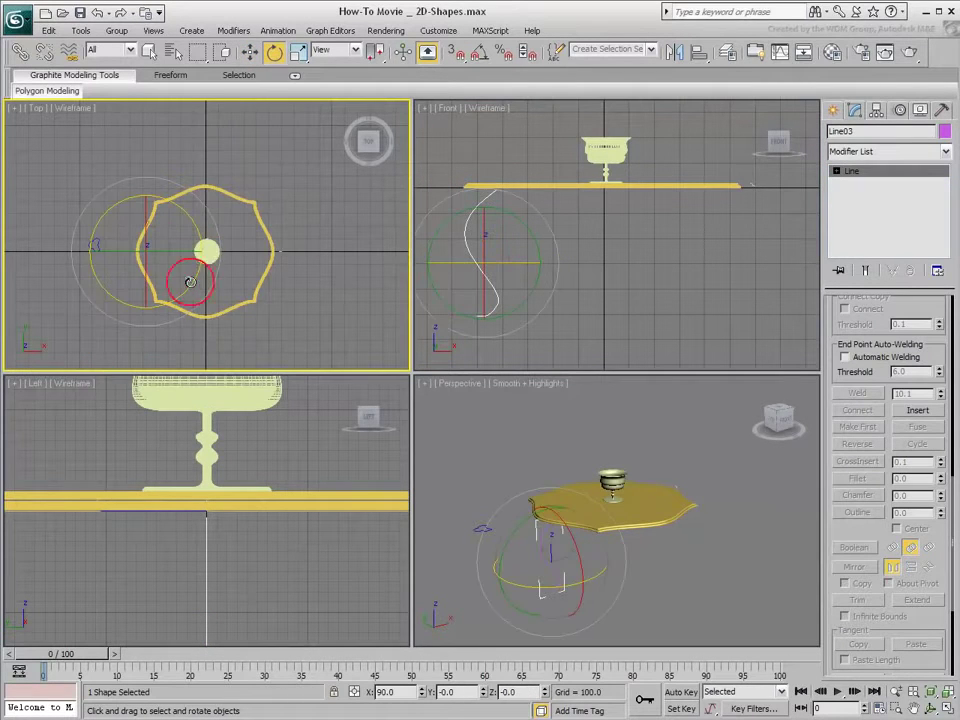
left_click(480, 51)
left_click_drag(184, 224, 172, 188)
Move the leg line in the top view to the tabletop's front corner, at about X -378, Y -356.
right_click(169, 217)
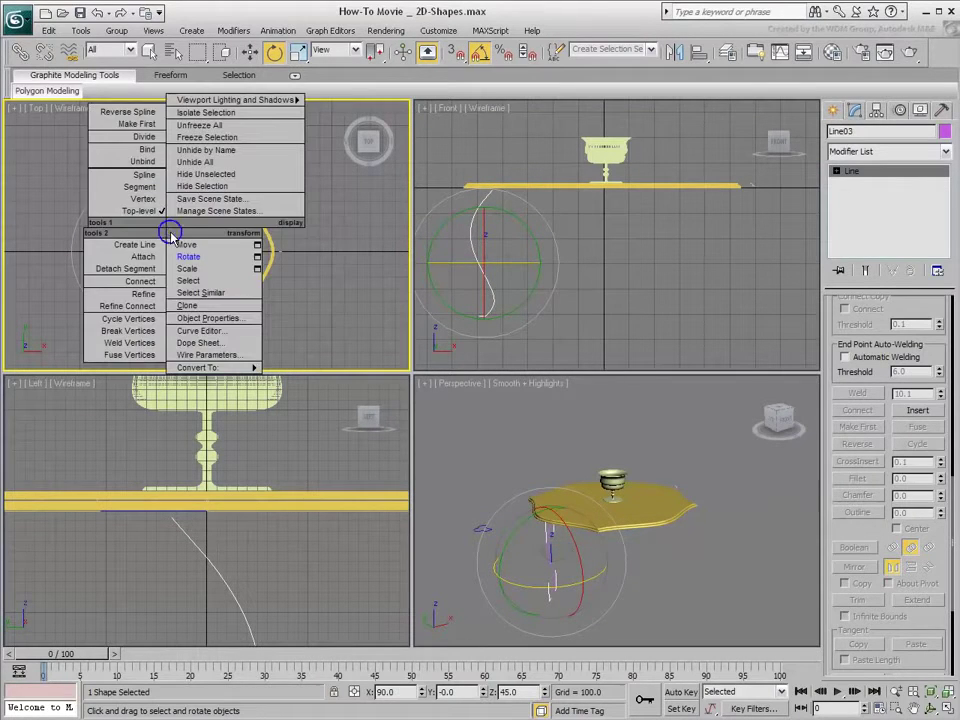
left_click(172, 232)
left_click_drag(167, 232, 180, 274)
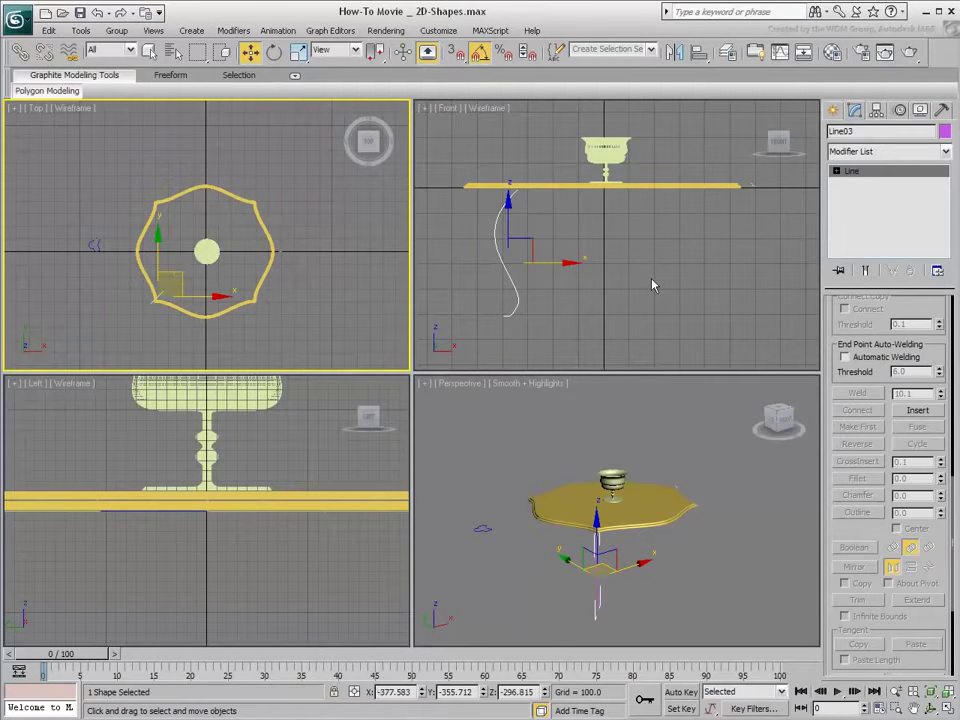
Change the leg line's object color to dark green from the 3ds Max palette.
middle_click_drag(675, 550, 658, 537)
middle_click_drag(697, 585, 645, 578, "alt")
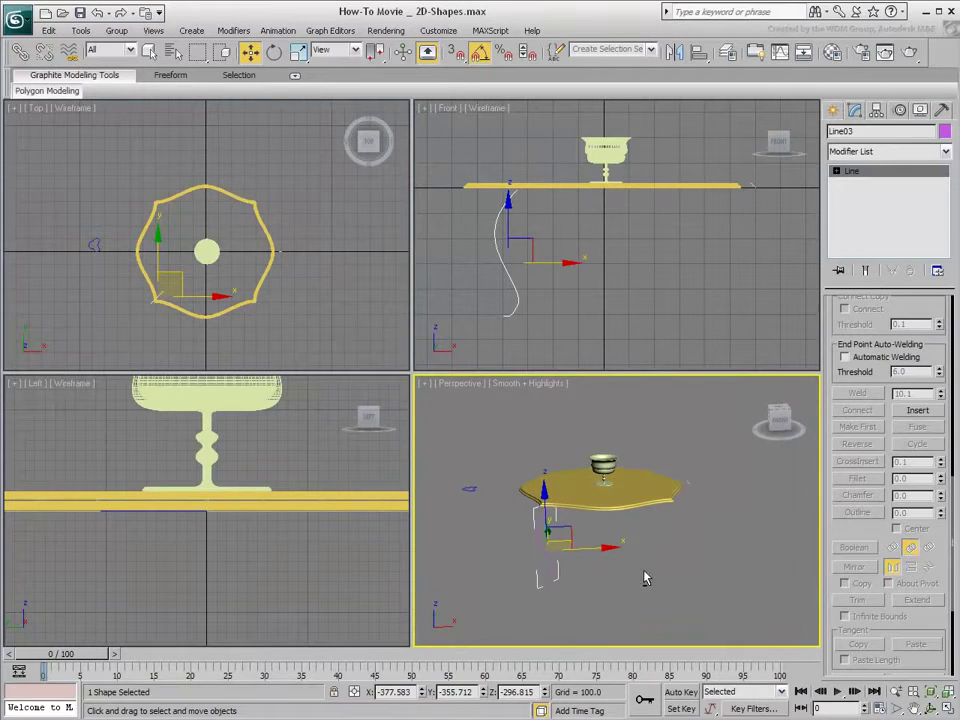
left_click(945, 131)
left_click(453, 362)
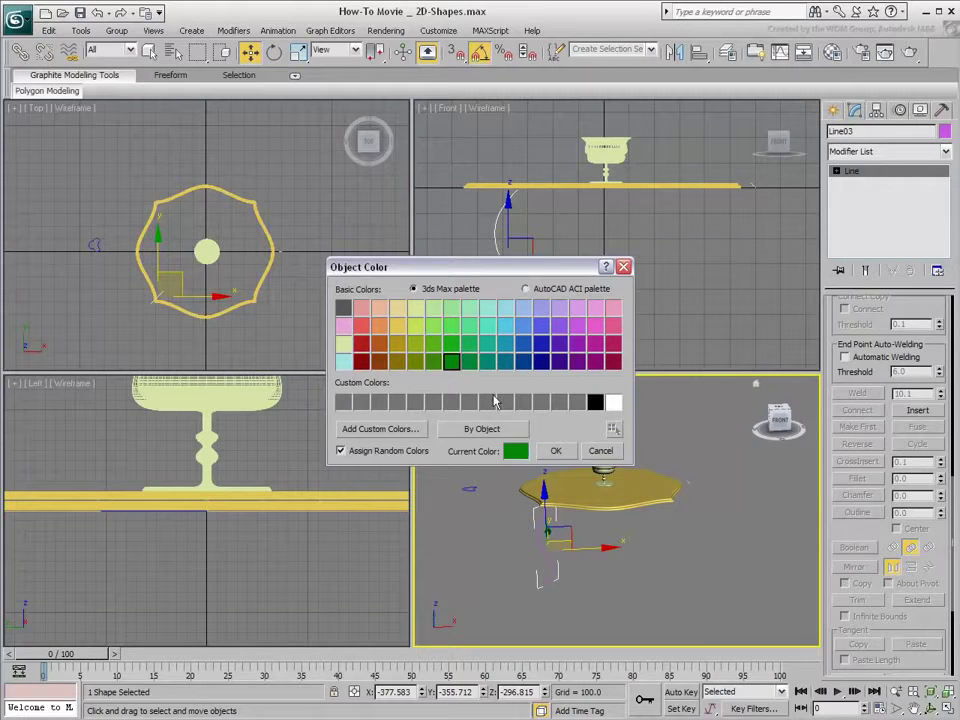
left_click(556, 451)
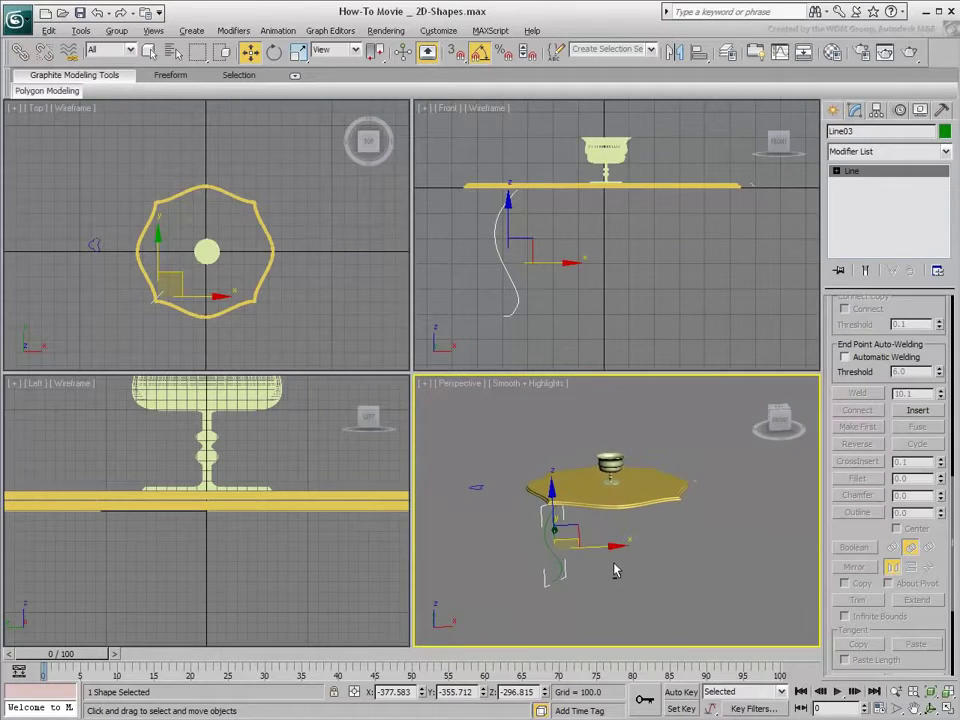
Maximize the perspective view around the table and deselect the leg line.
key("alt+w")
middle_click_drag(475, 487, 547, 500)
left_click(520, 485)
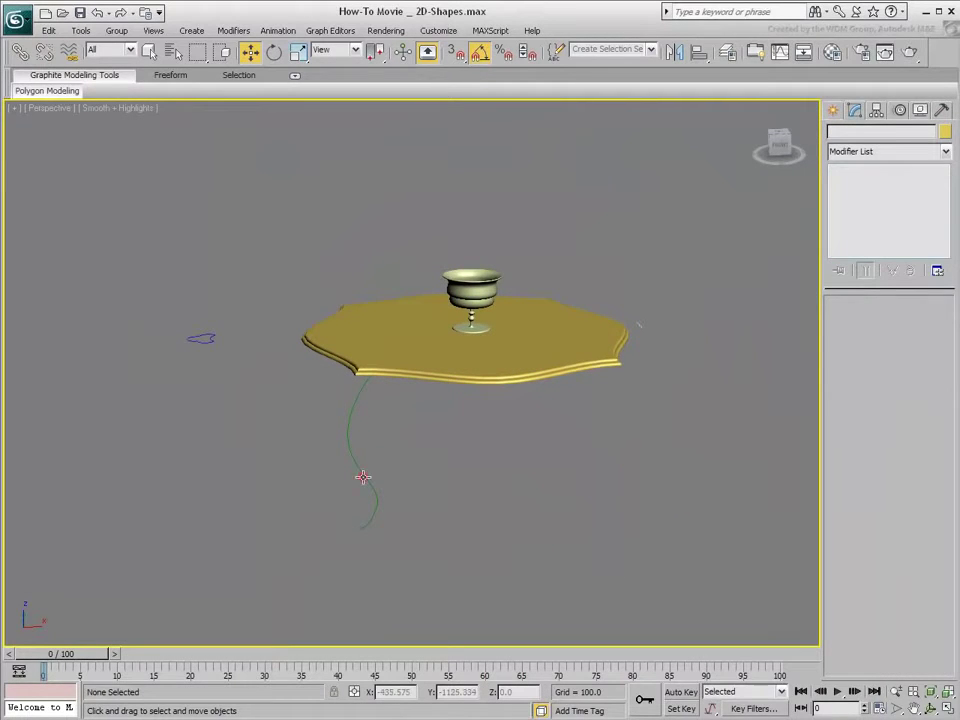
Change the leg line's object color to light green from the 3ds Max palette and deselect the line.
left_click(364, 476)
left_click(944, 132)
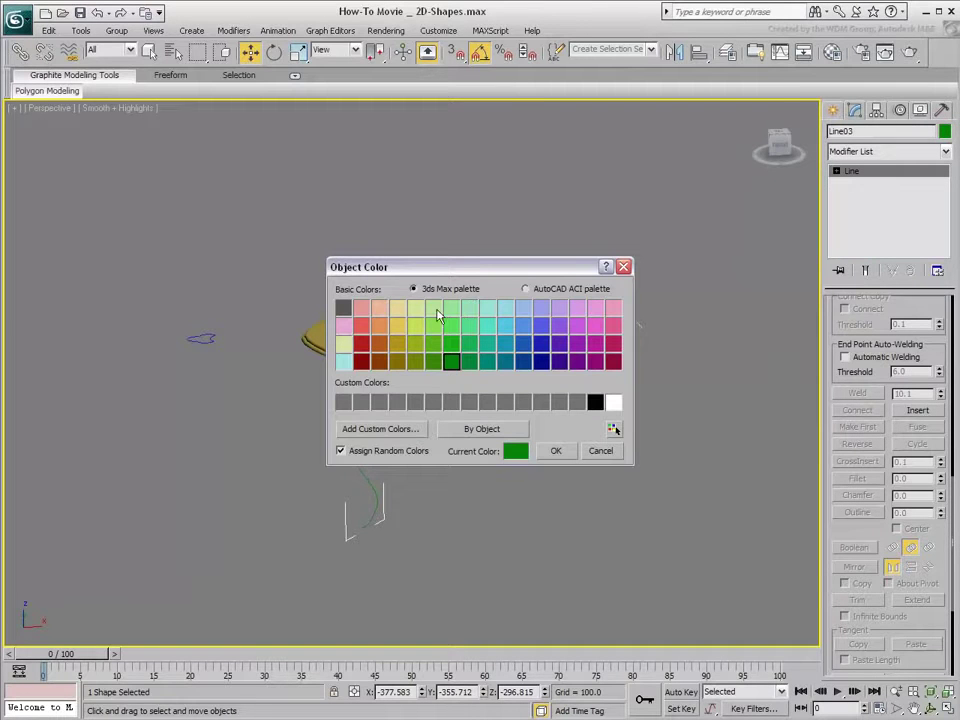
left_click(434, 309)
left_click(550, 452)
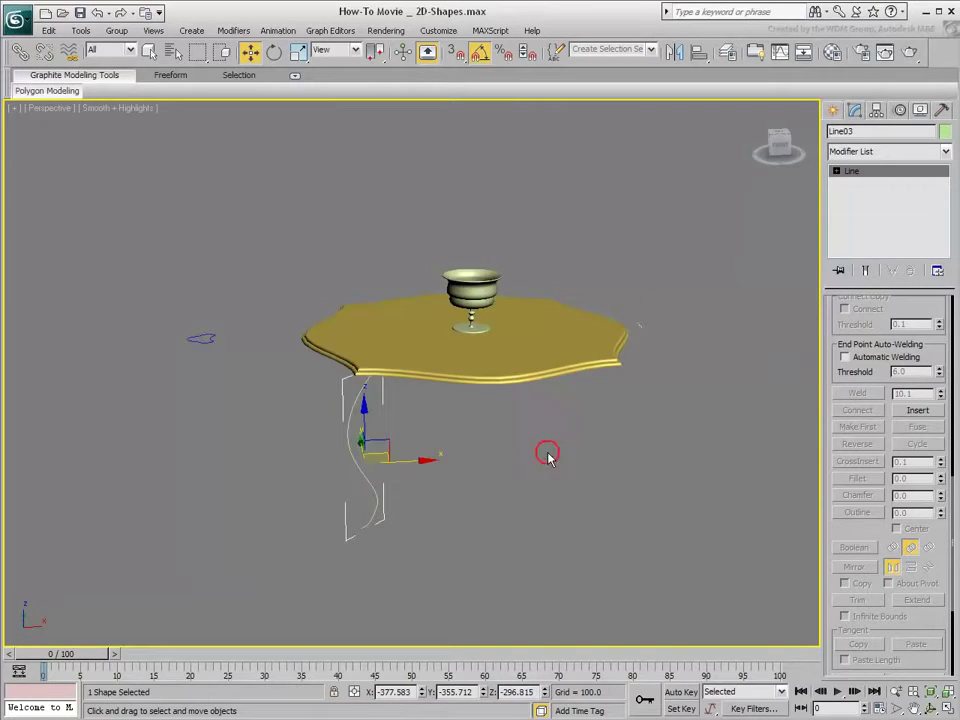
left_click(507, 500)
middle_click_drag(441, 495, 476, 528)
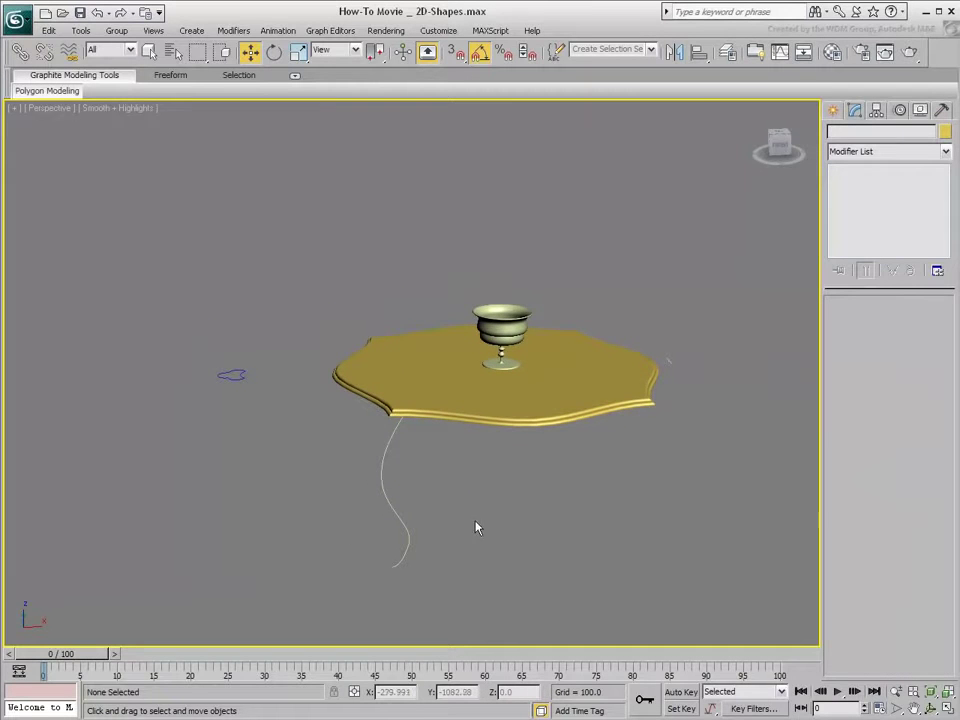
Apply the Sweep modifier to the leg line beneath the tabletop.
left_click(392, 512)
left_click(922, 153)
scroll(900, 450, "down", 20)
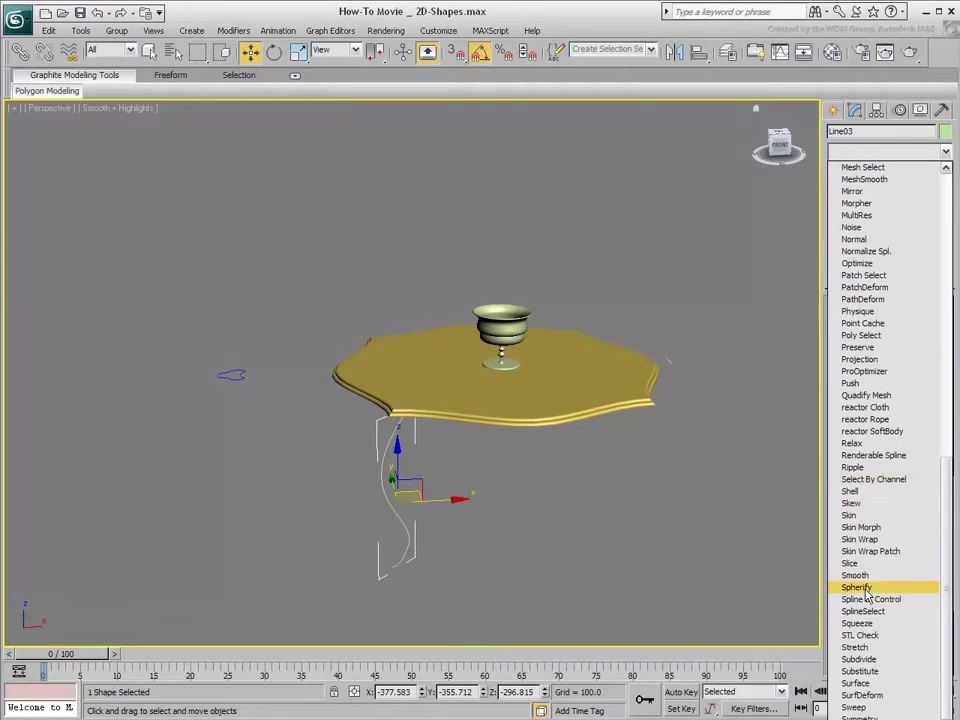
left_click(856, 708)
middle_click_drag(396, 474, 442, 426)
scroll(428, 501, "up", 5)
scroll(428, 501, "up", 5)
middle_click_drag(433, 501, 462, 511)
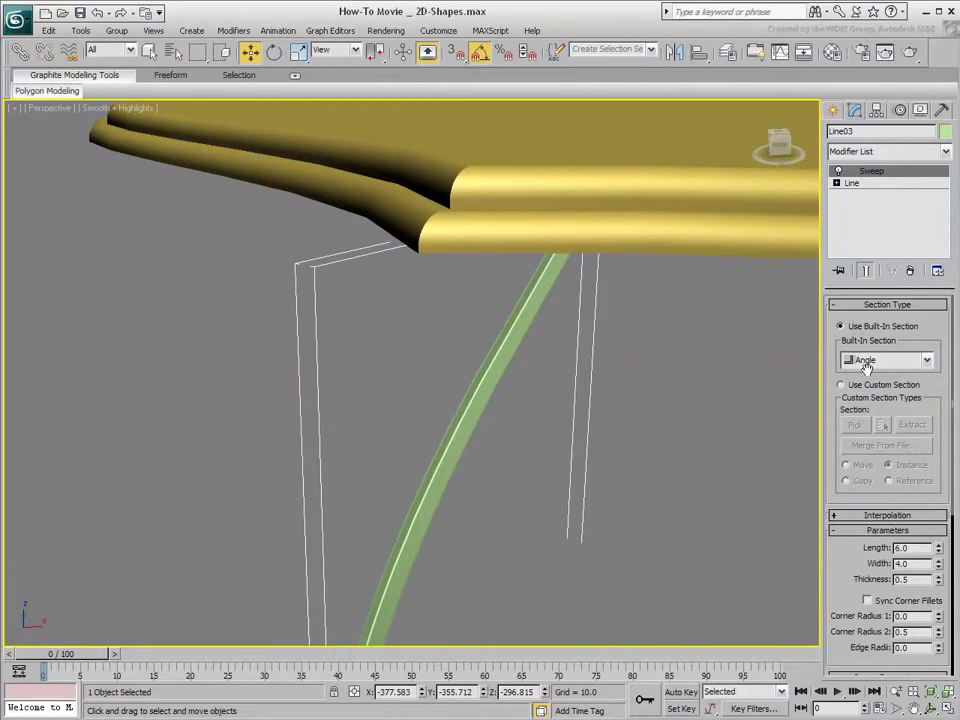
Try the Bar, Cylinder, Tube and Wide Flange built-in sections on the leg's sweep.
left_click(927, 362)
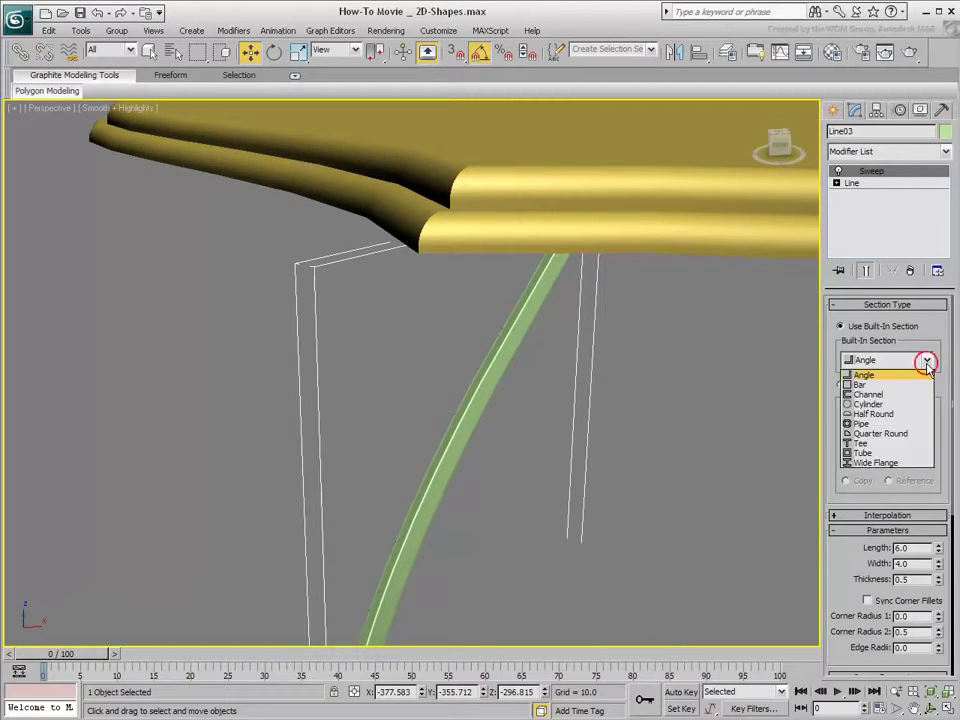
left_click(895, 384)
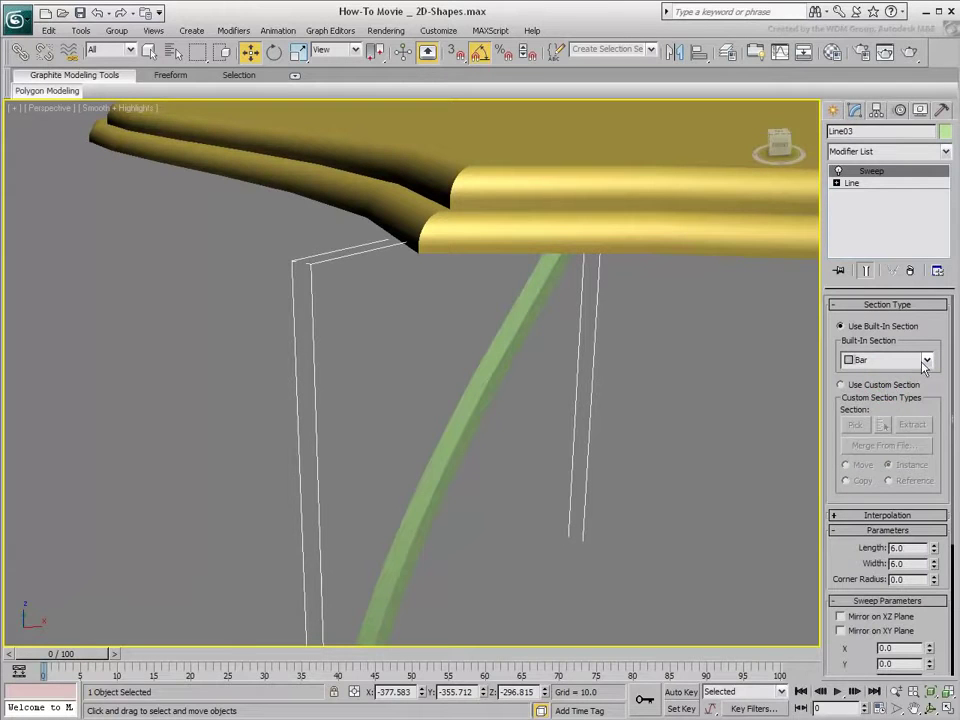
left_click(926, 362)
left_click(872, 403)
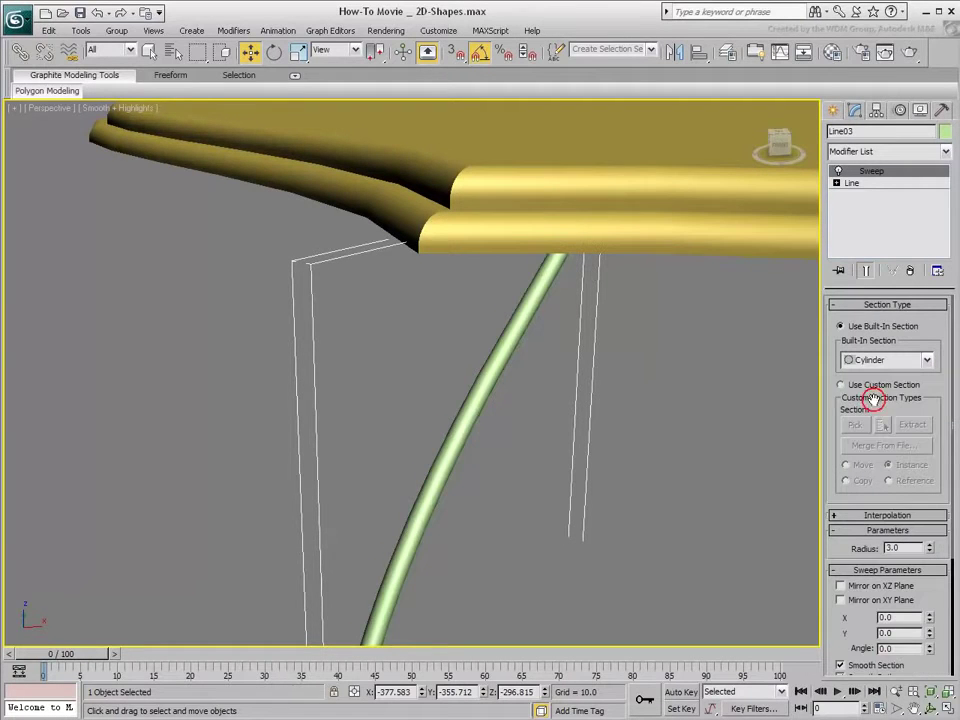
left_click(927, 361)
left_click(884, 451)
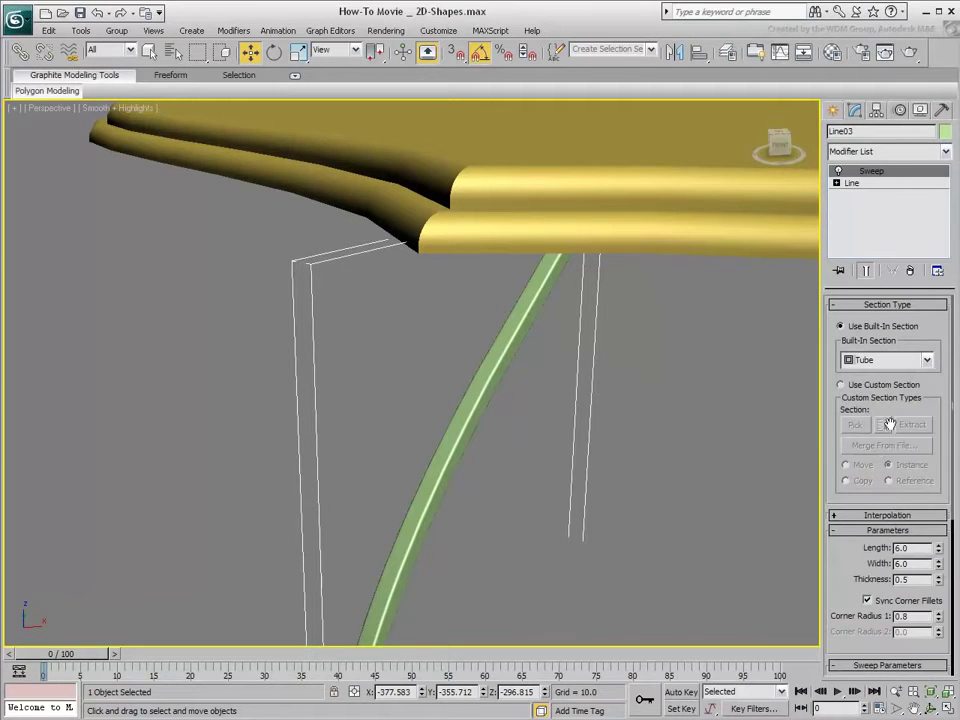
left_click(927, 361)
left_click(876, 459)
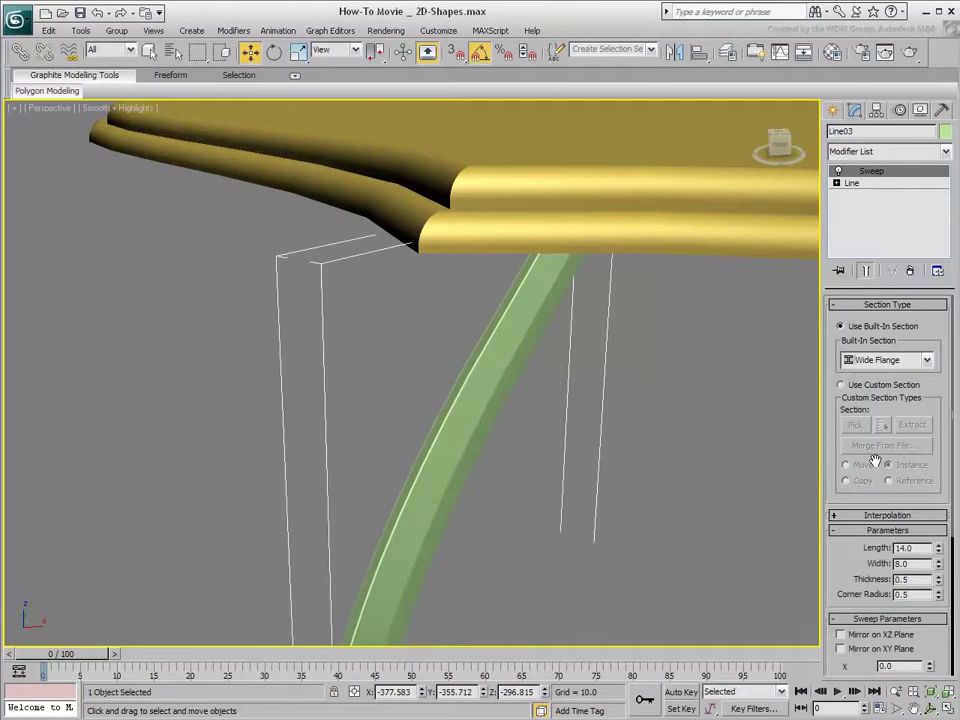
scroll(588, 395, "down", 10)
scroll(432, 416, "up", 6)
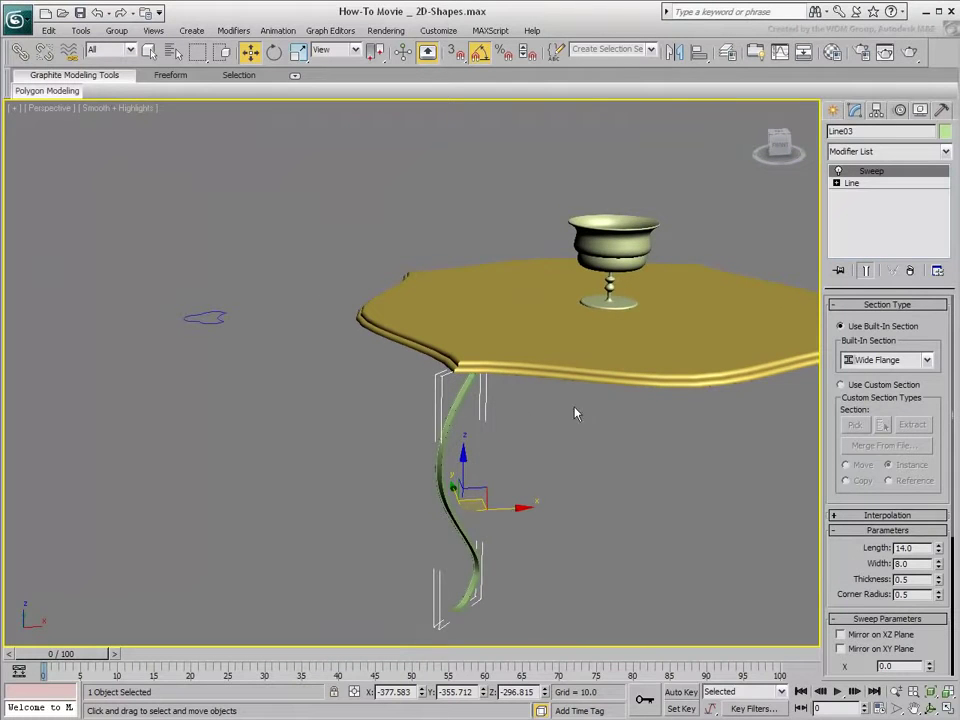
Switch the leg's sweep to a custom section and pick the blue closed shape beside the table as its profile.
left_click(857, 389)
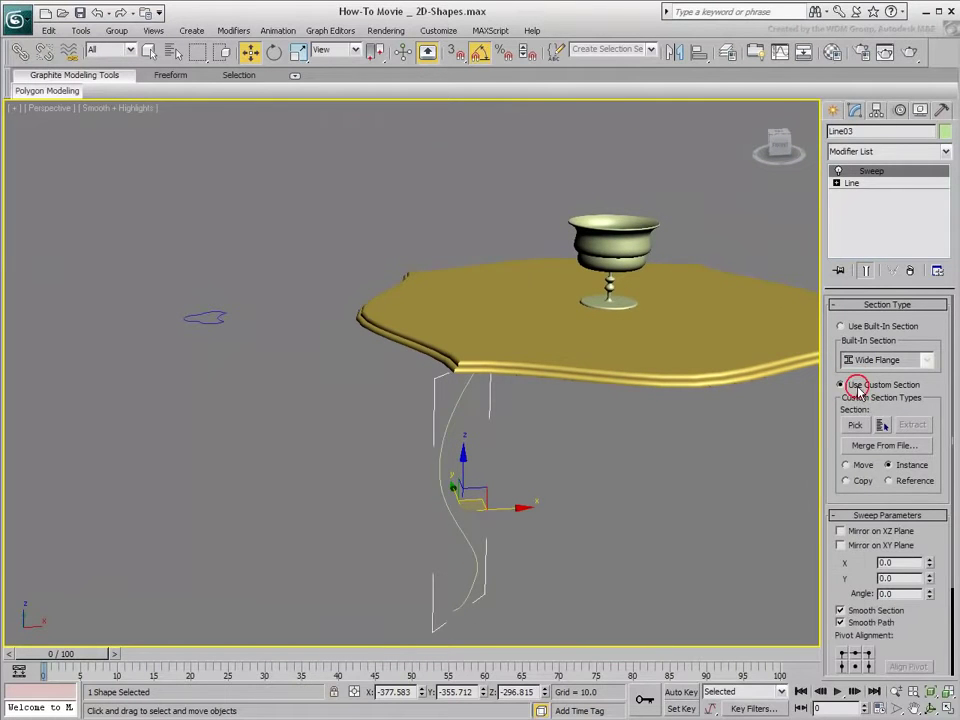
left_click(855, 425)
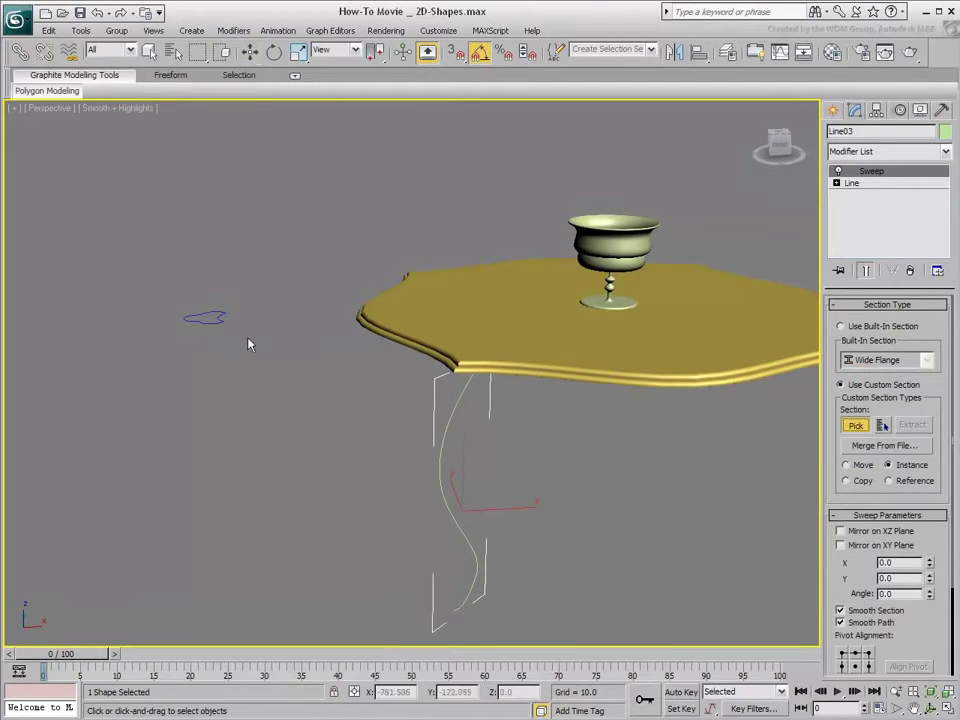
left_click(210, 320)
middle_click_drag(489, 449, 461, 396)
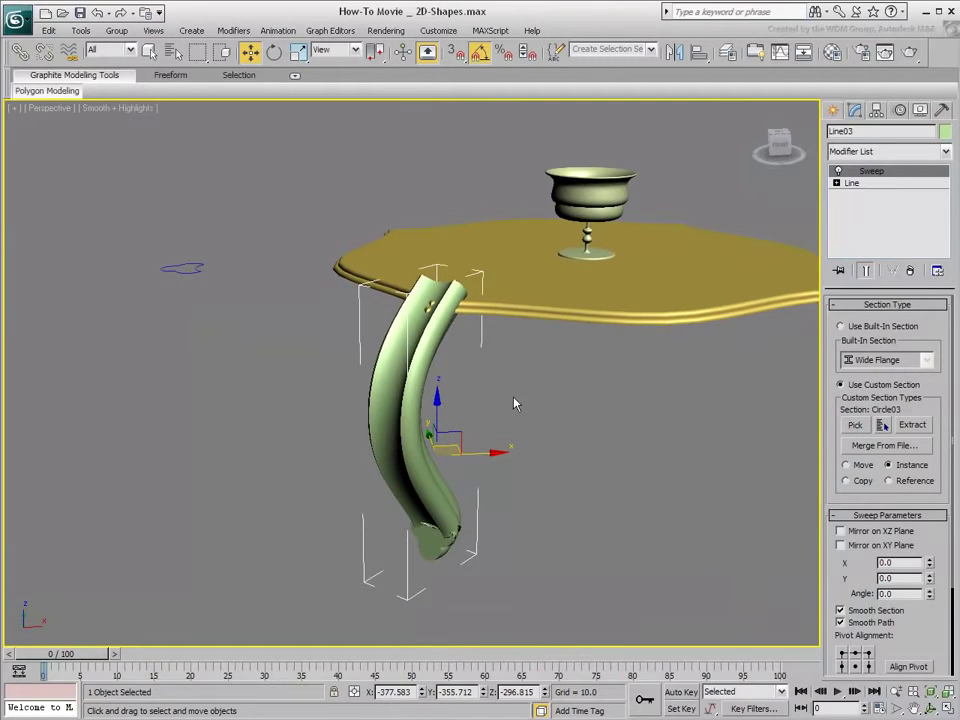
Scale down the blue section shape uniformly at Spline sub-object level to make the swept leg thinner.
left_click(186, 270)
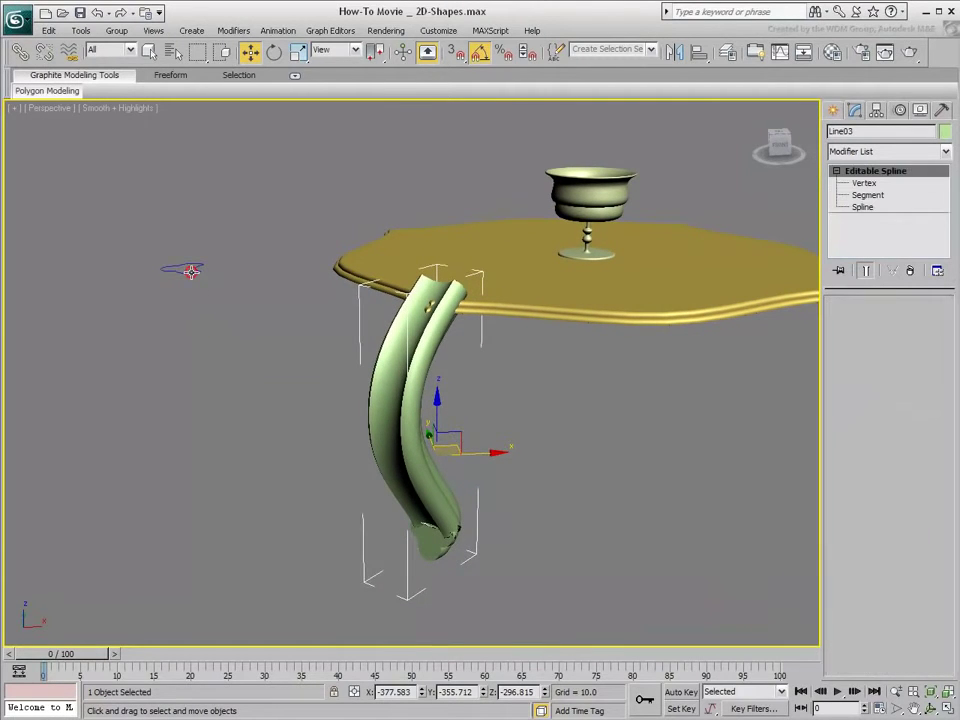
left_click(862, 207)
left_click_drag(252, 225, 171, 278)
key("r")
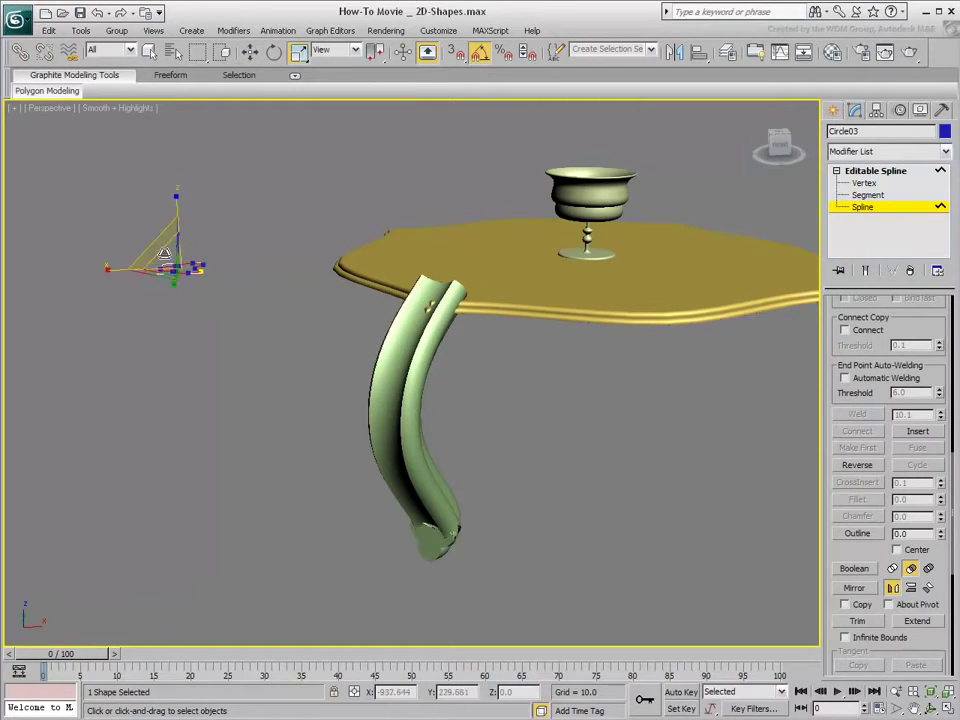
left_click_drag(170, 265, 164, 332)
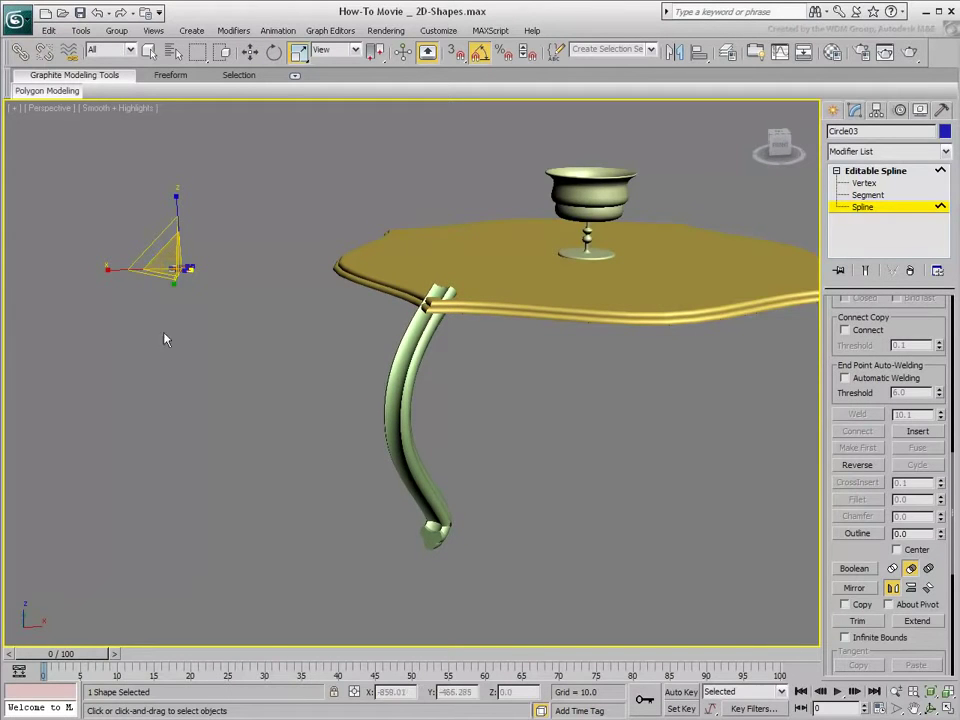
scroll(400, 340, "up", 4)
middle_click_drag(403, 340, 412, 302)
left_click(866, 207)
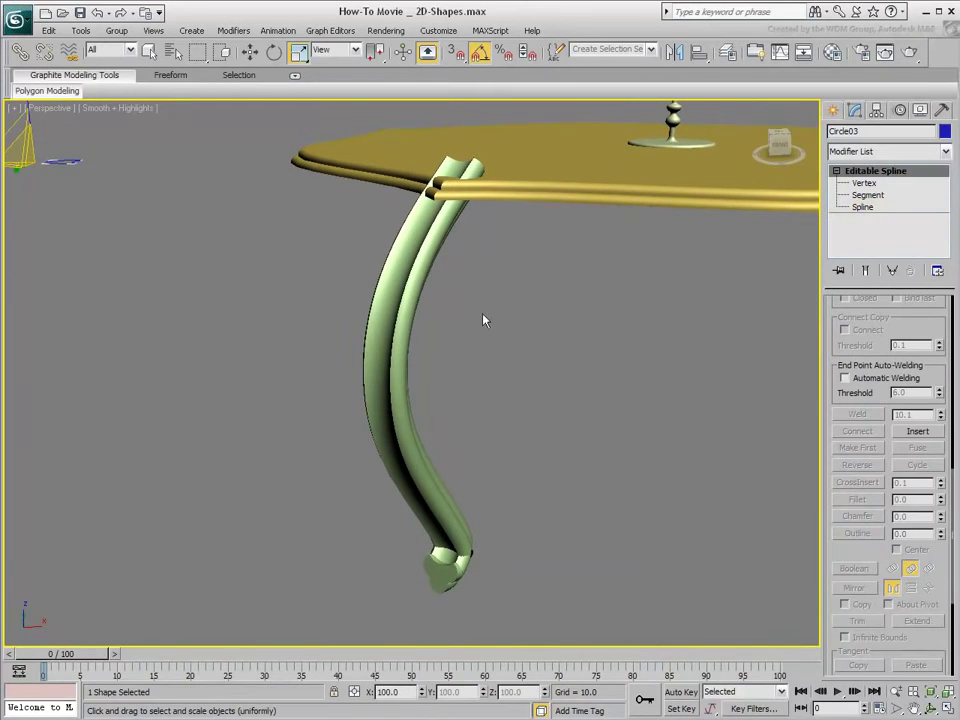
Mirror the leg's sweep section on the XZ plane and set its pivot alignment to the center.
left_click(400, 338)
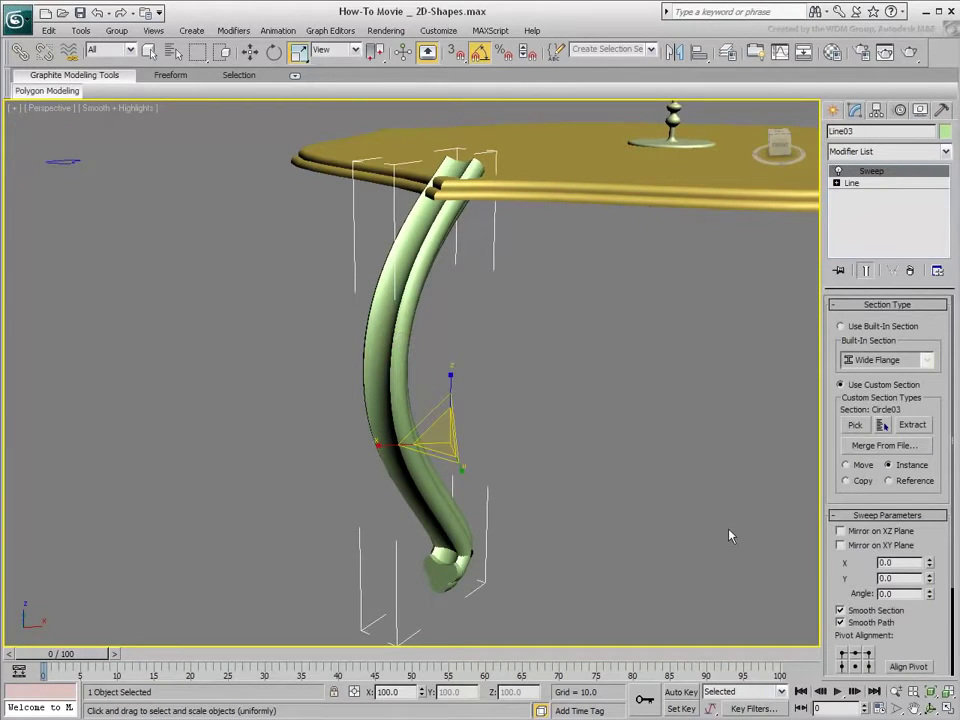
left_click_drag(926, 621, 931, 567)
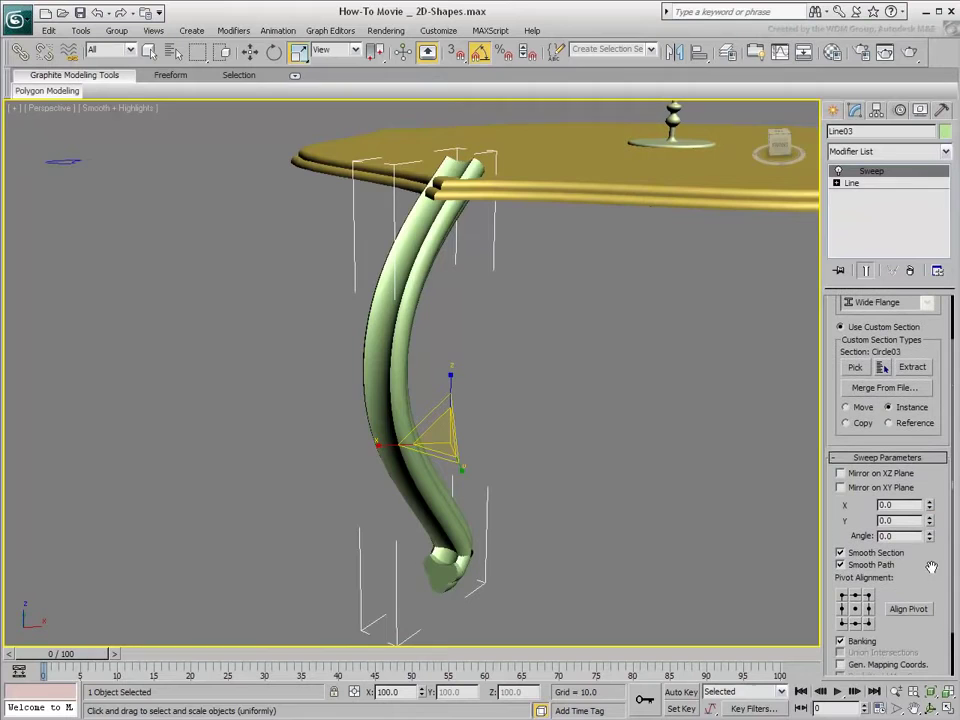
left_click(840, 473)
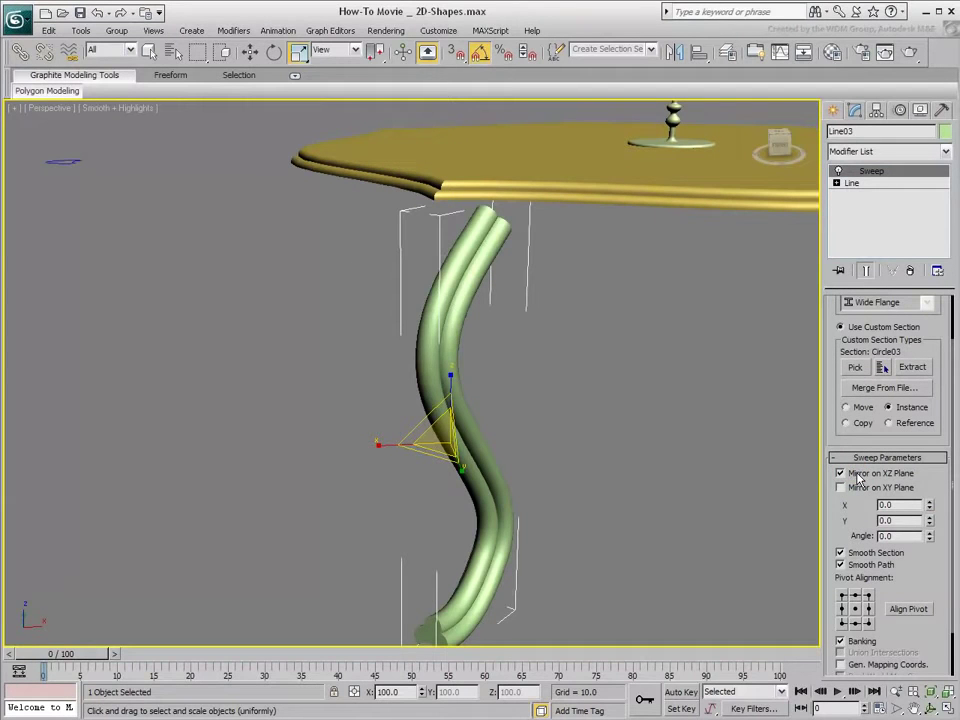
left_click(856, 612)
left_click(842, 596)
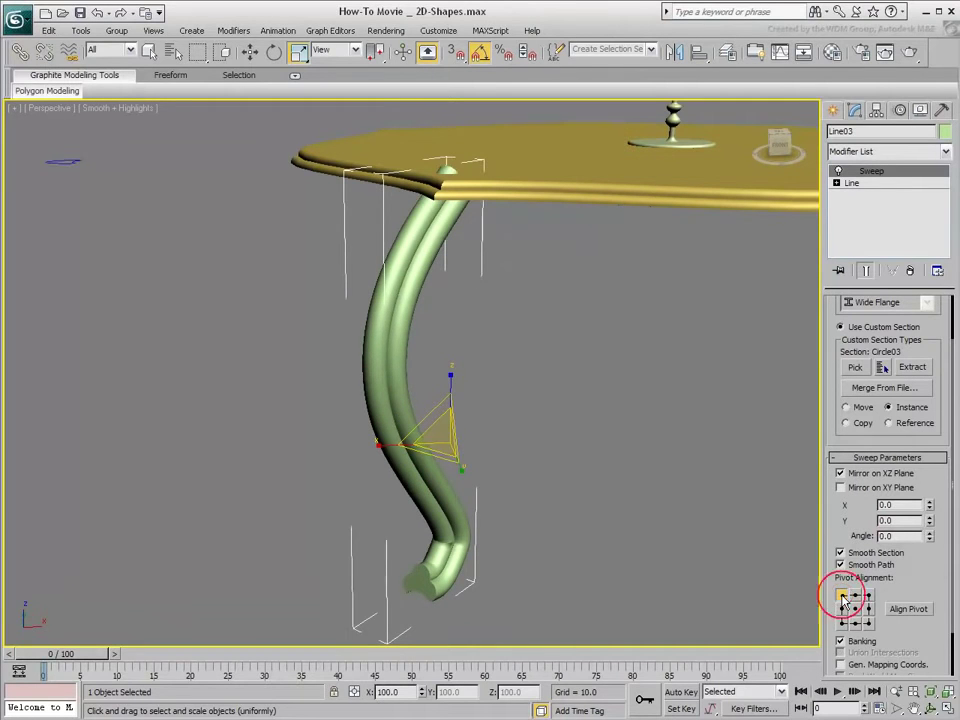
left_click(868, 596)
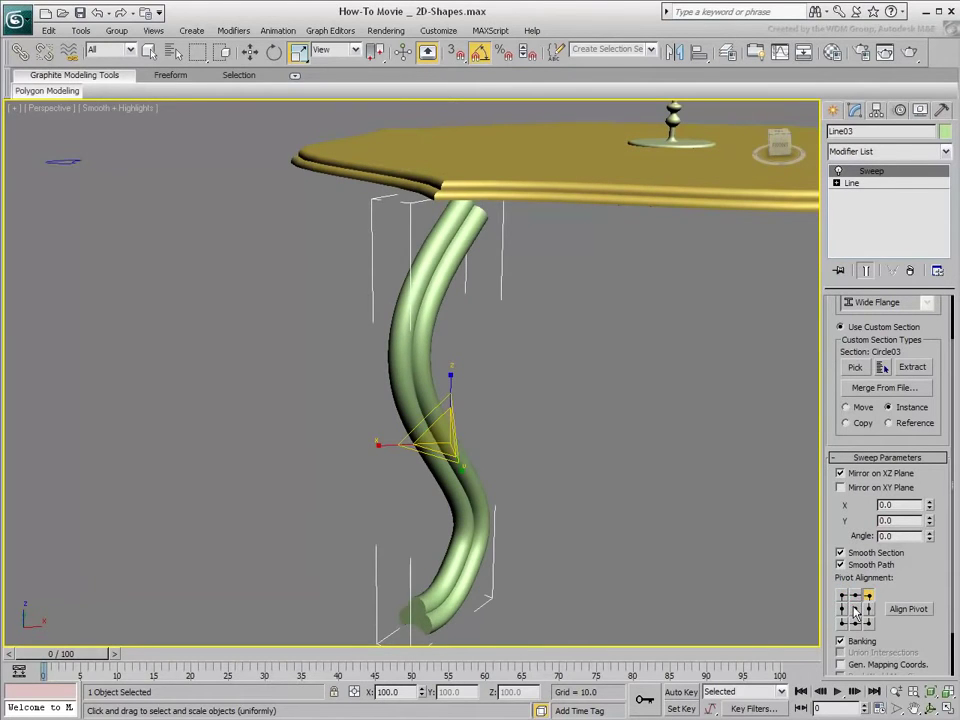
left_click(856, 609)
middle_click_drag(605, 533, 512, 487)
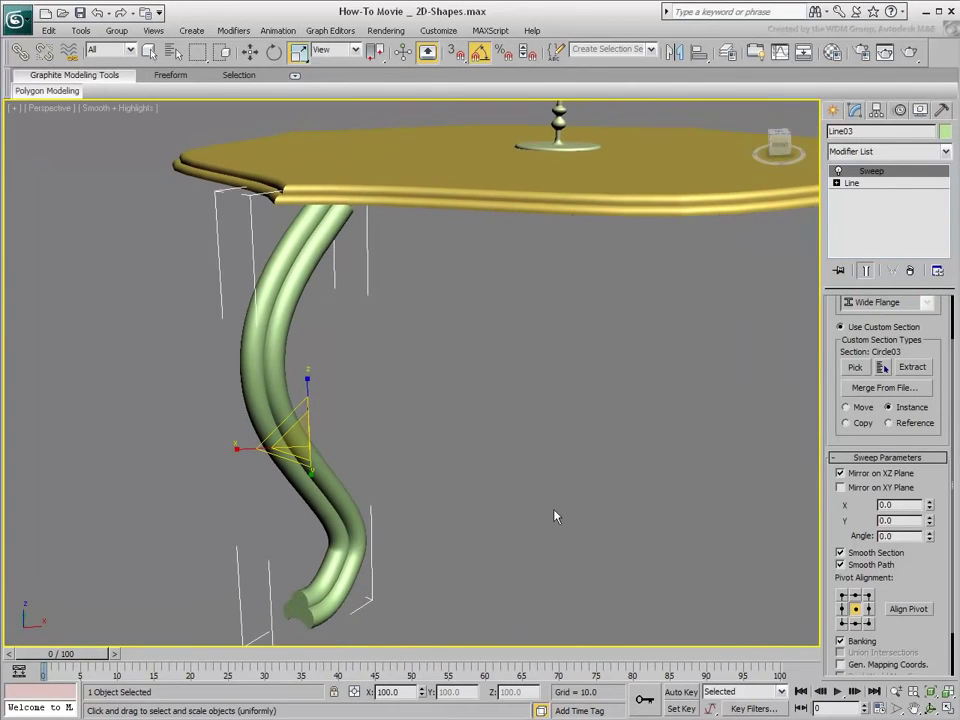
Clone the leg as an instance in the top view while rotating it 90 degrees about Z.
left_click(947, 708)
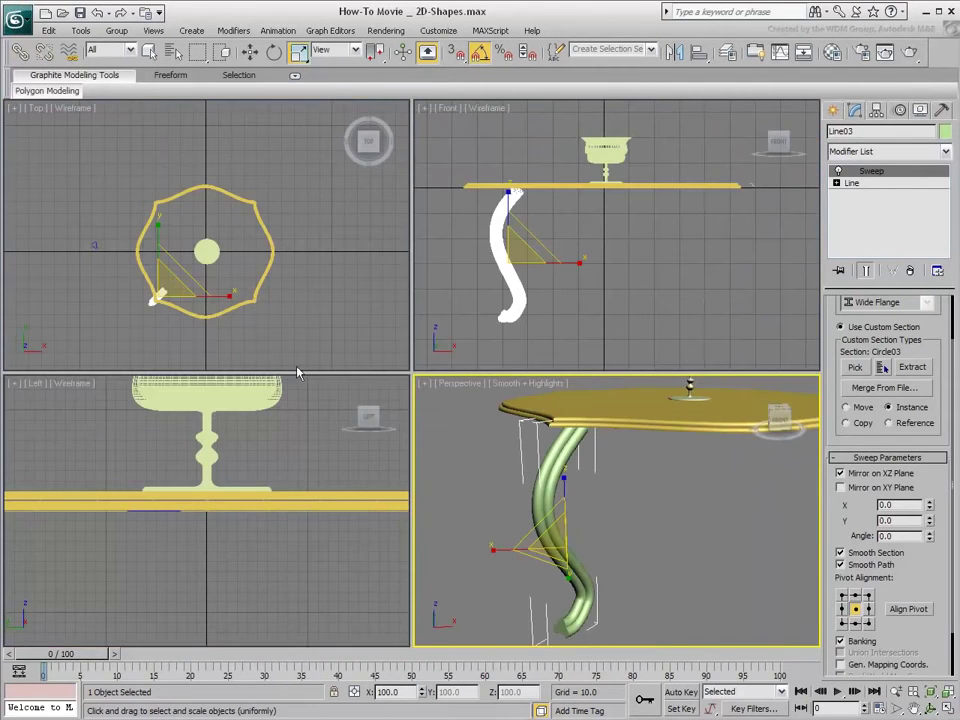
right_click(152, 270)
right_click(170, 279)
left_click(190, 302)
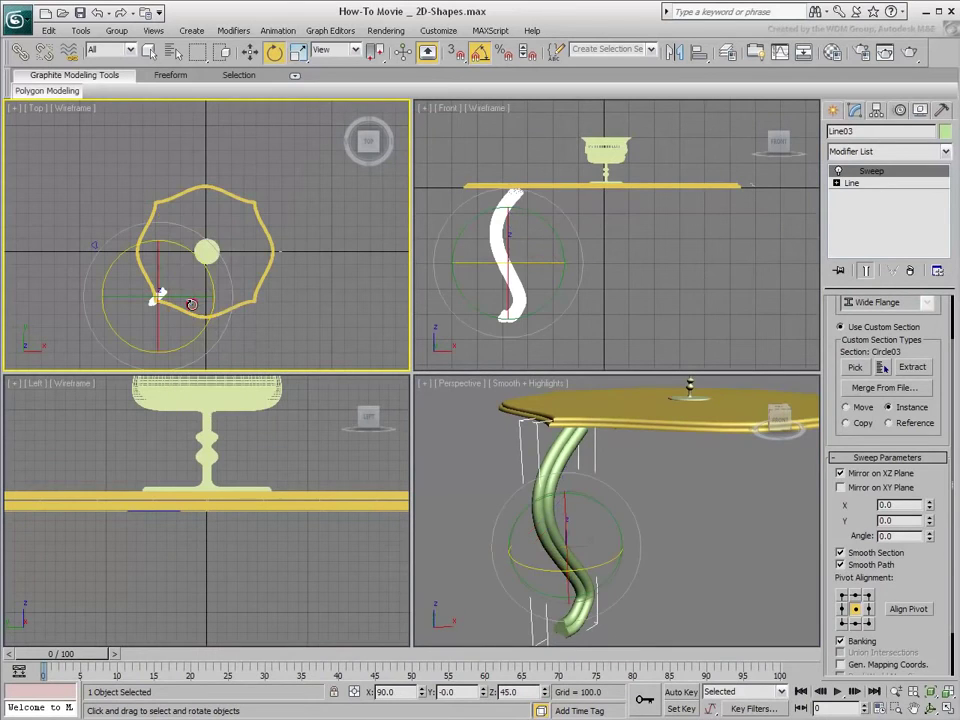
left_click_drag(190, 254, 227, 318, "shift")
left_click(421, 343)
left_click(470, 433)
Move the cloned leg about 726 units along Y in the top view to the tabletop's back corner.
right_click(180, 253)
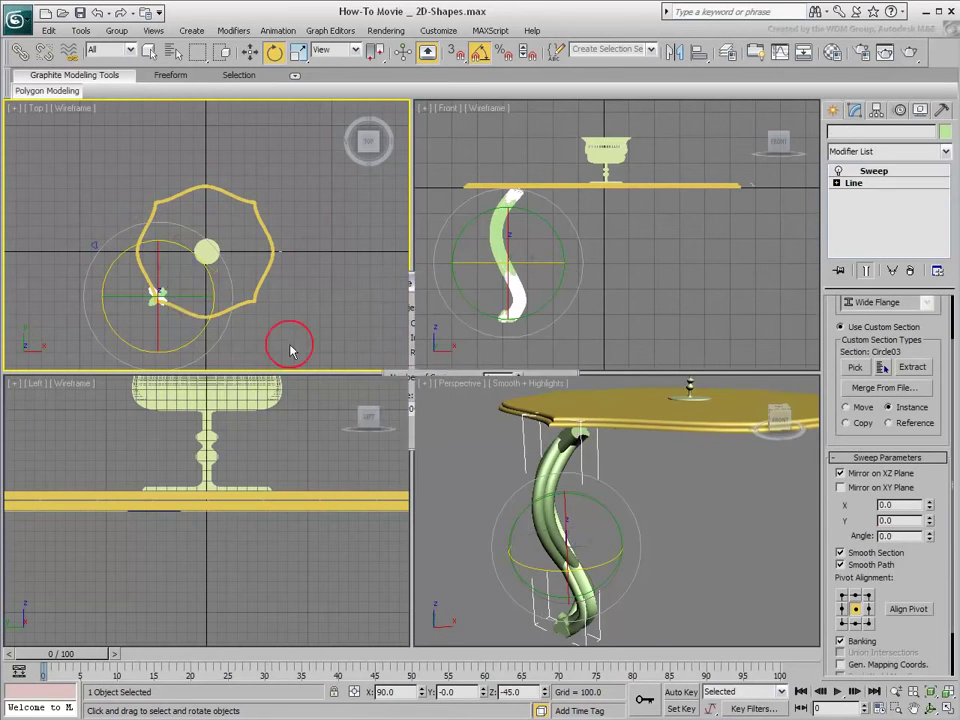
left_click(188, 266)
left_click_drag(183, 270, 162, 178)
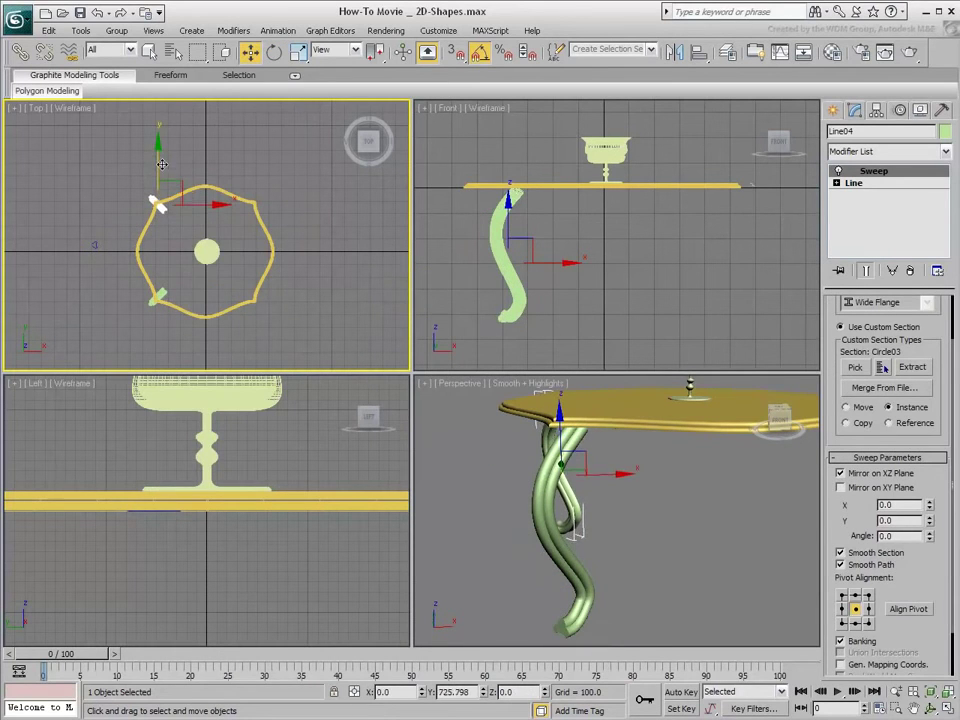
Mirror both legs about the X axis as instances and move the mirrored pair along X to the tabletop's opposite corners.
left_click(164, 292, "ctrl")
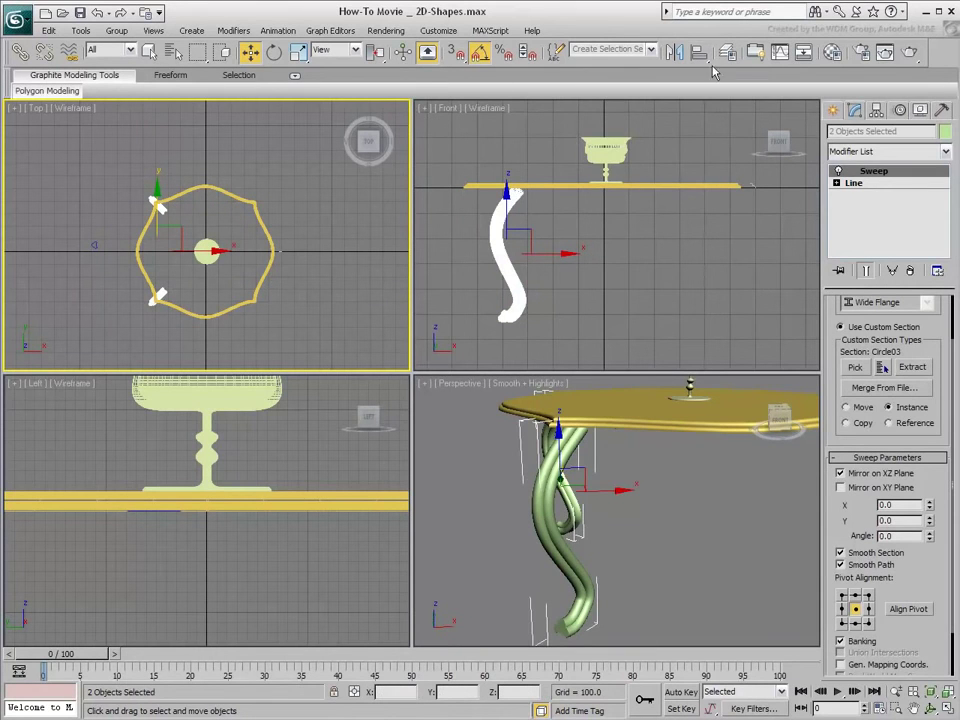
left_click(674, 52)
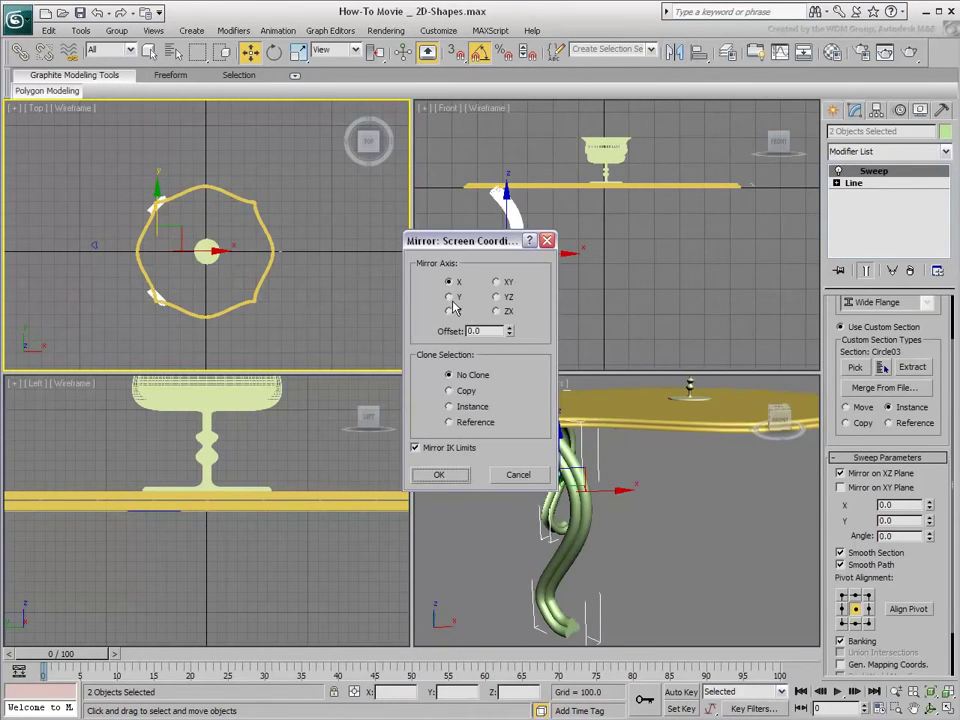
left_click(450, 407)
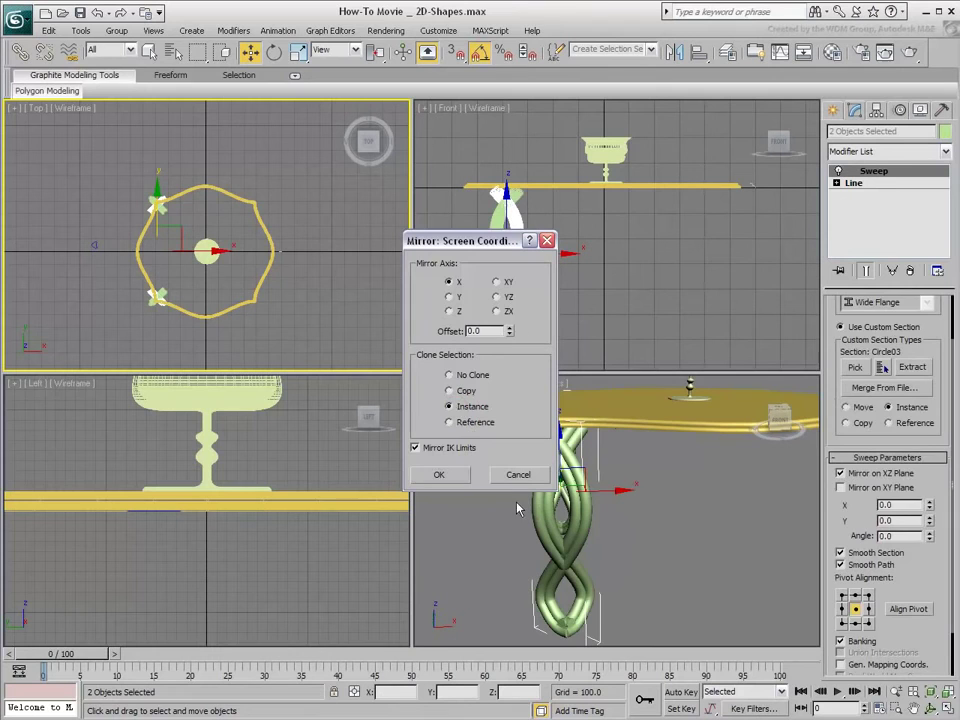
left_click(463, 483)
left_click_drag(206, 251, 296, 251)
Deselect the legs and examine the four-legged table in the maximized perspective view.
scroll(678, 511, "up", 2)
scroll(678, 511, "down", 4)
left_click(636, 550)
mouse_move(643, 549)
middle_mouse_down("alt")
mouse_move(660, 572)
mouse_move(644, 548)
middle_mouse_up("alt")
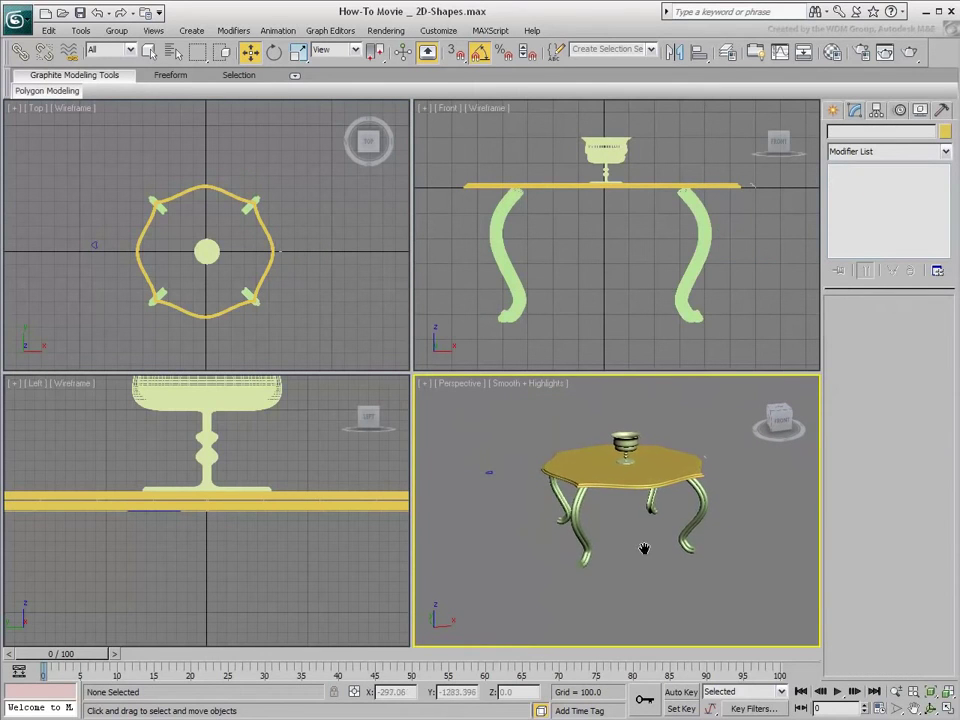
key("alt+w")
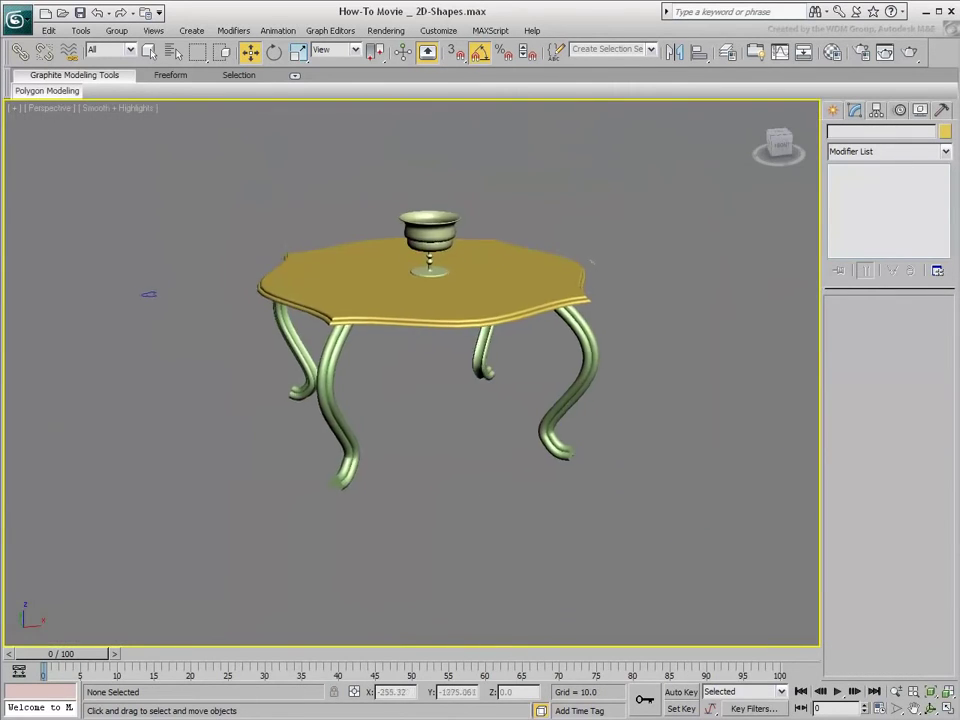
scroll(443, 380, "up", 4)
middle_click_drag(546, 317, 521, 360)
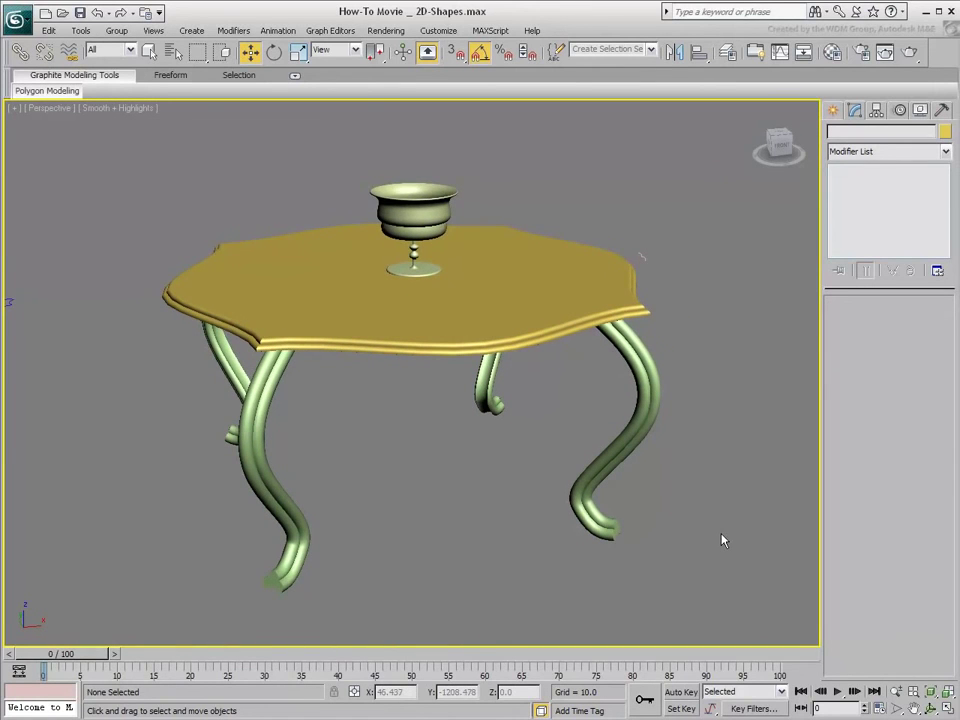